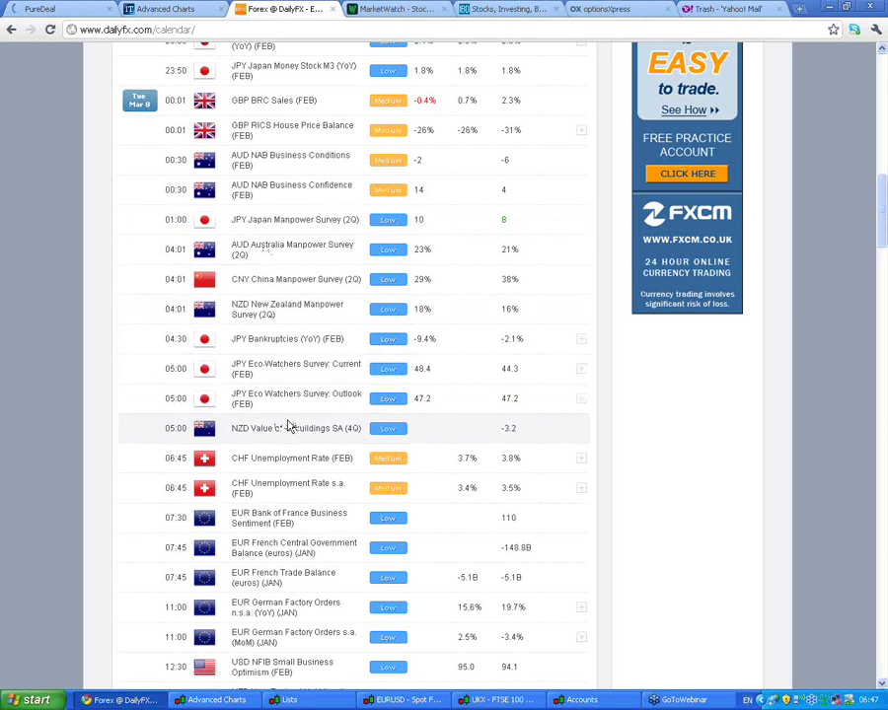
Review the economic calendar's scheduled releases from Tuesday, Mar 8 through the start of Wednesday, Mar 9.
scroll(169, 400, down, 1)
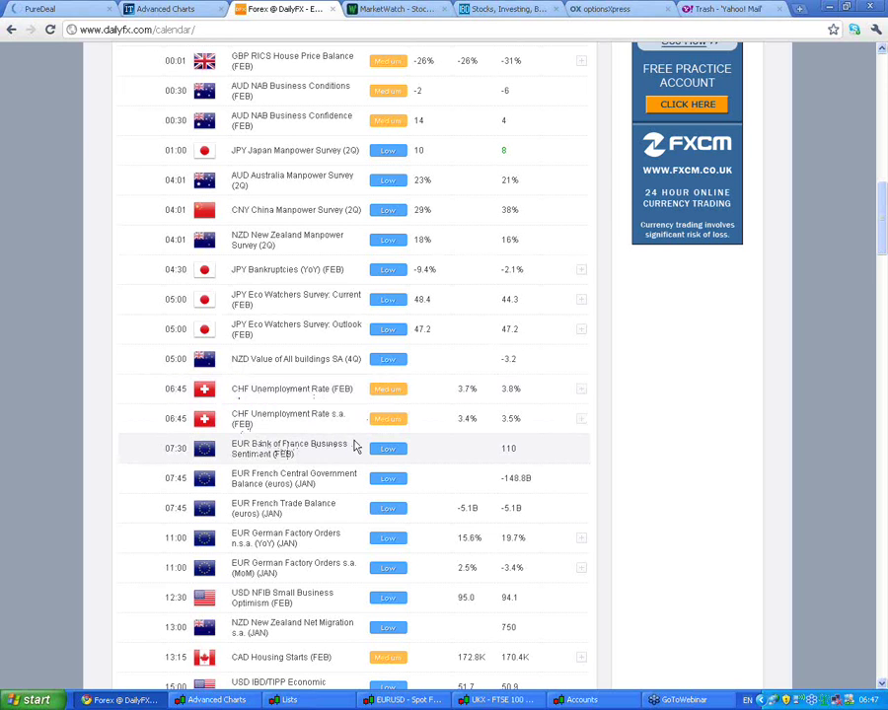
scroll(355, 447, down, 3)
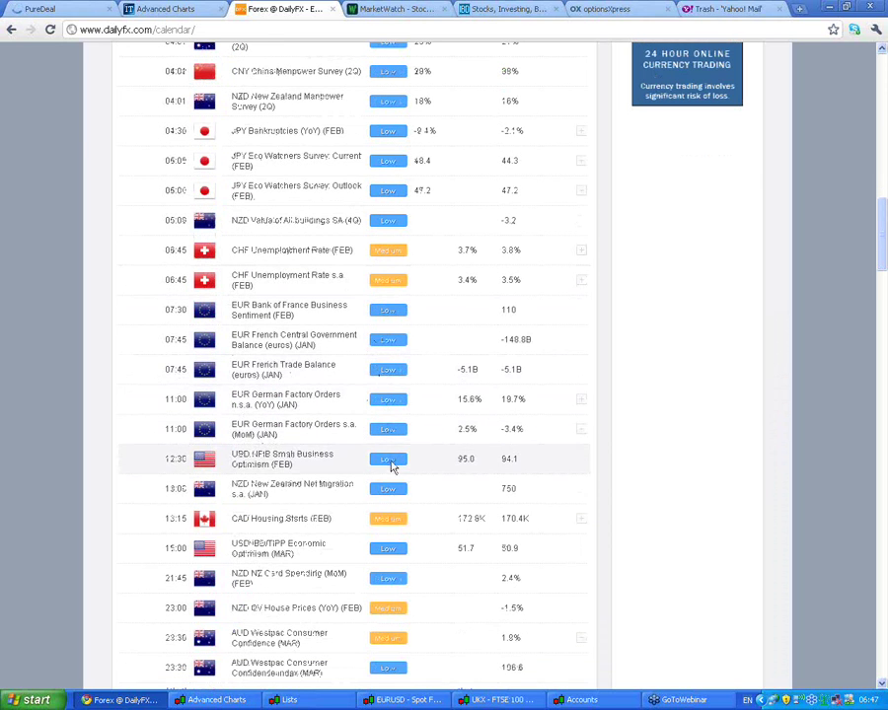
scroll(390, 486, down, 2)
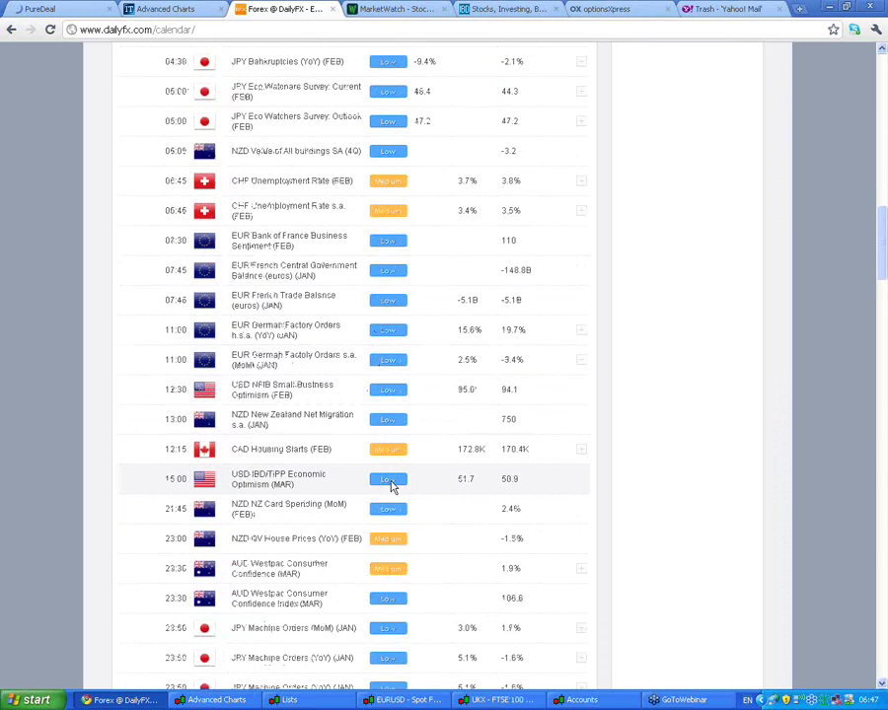
scroll(391, 486, down, 2)
scroll(391, 489, down, 2)
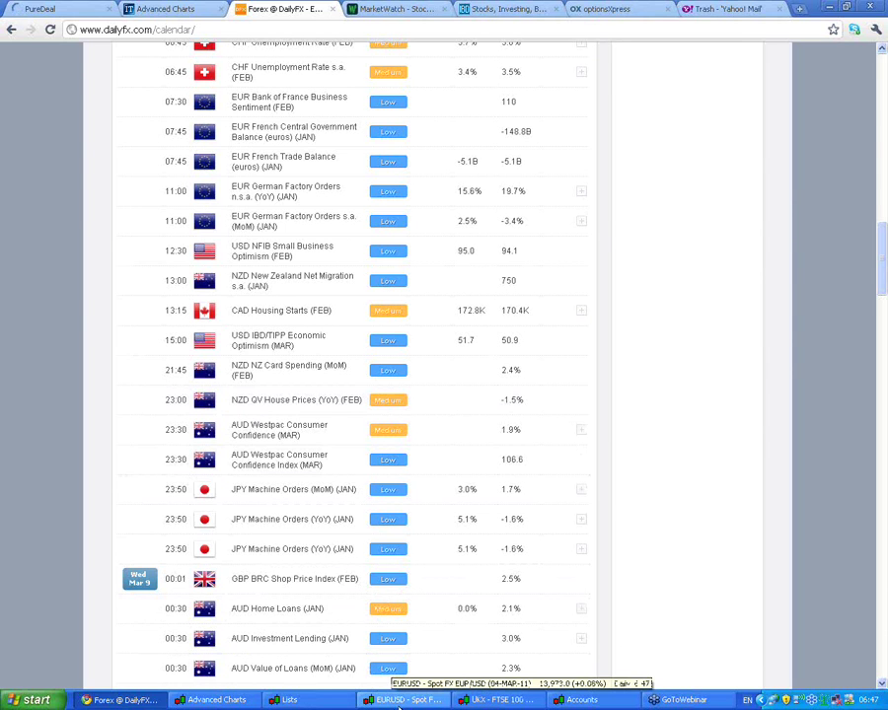
Switch to the EUR/USD spot chart window and set it to a 2-day range with 5-minute candles.
click(400, 701)
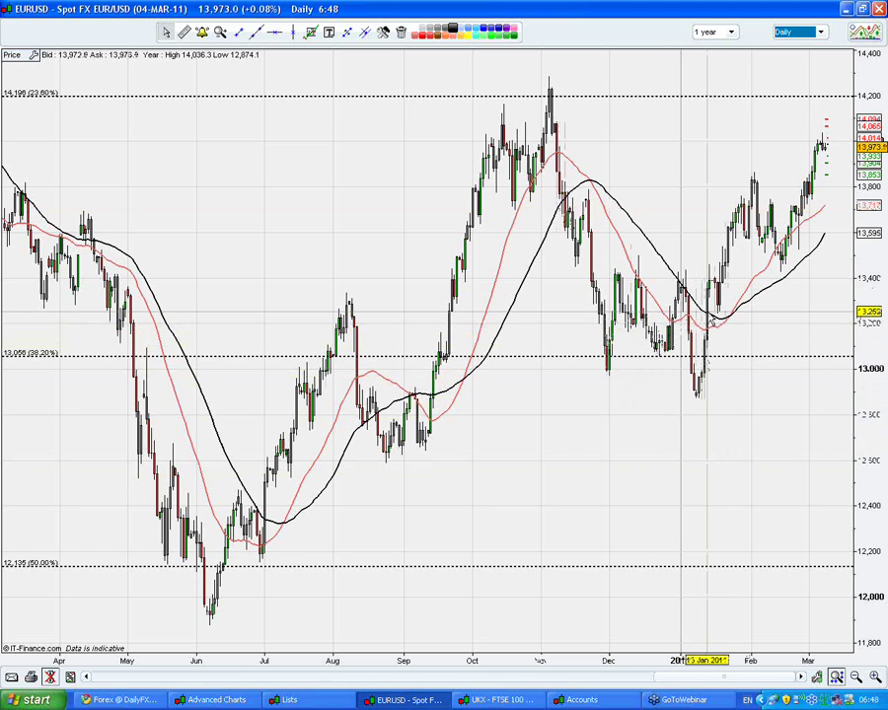
mouse_move(706, 314)
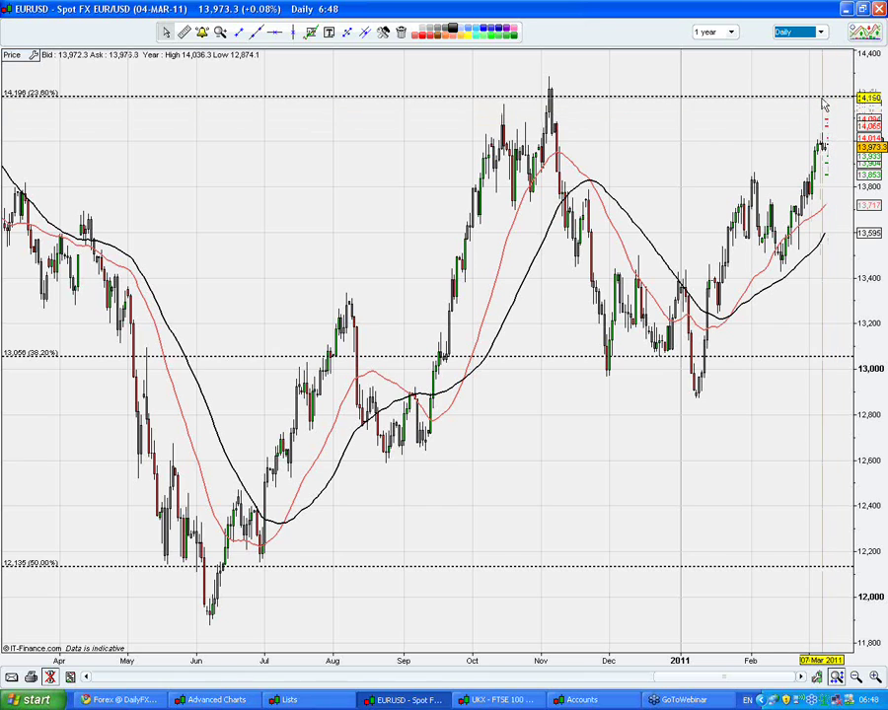
mouse_move(823, 104)
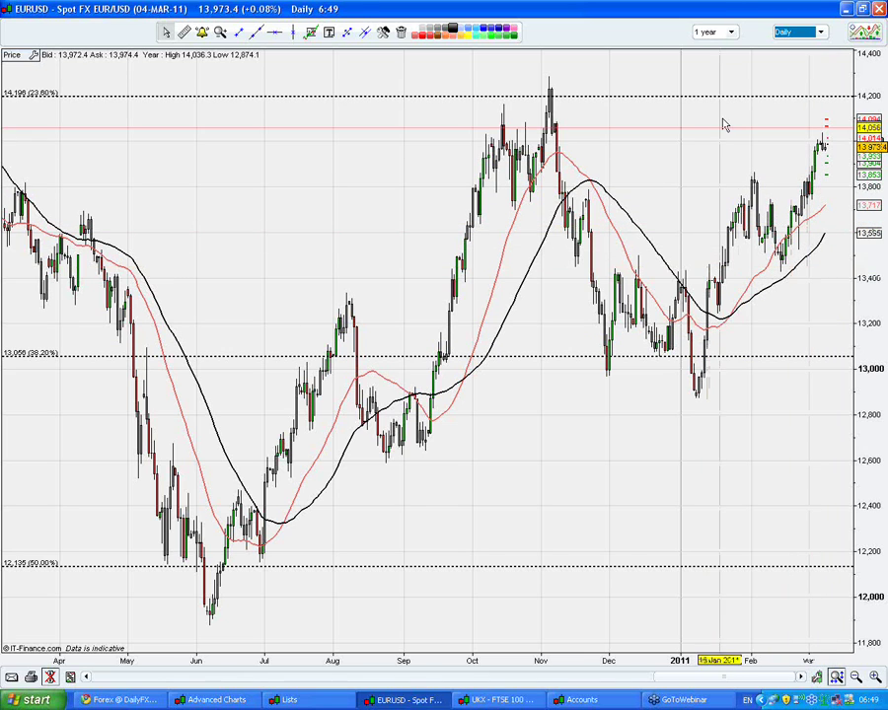
click(734, 35)
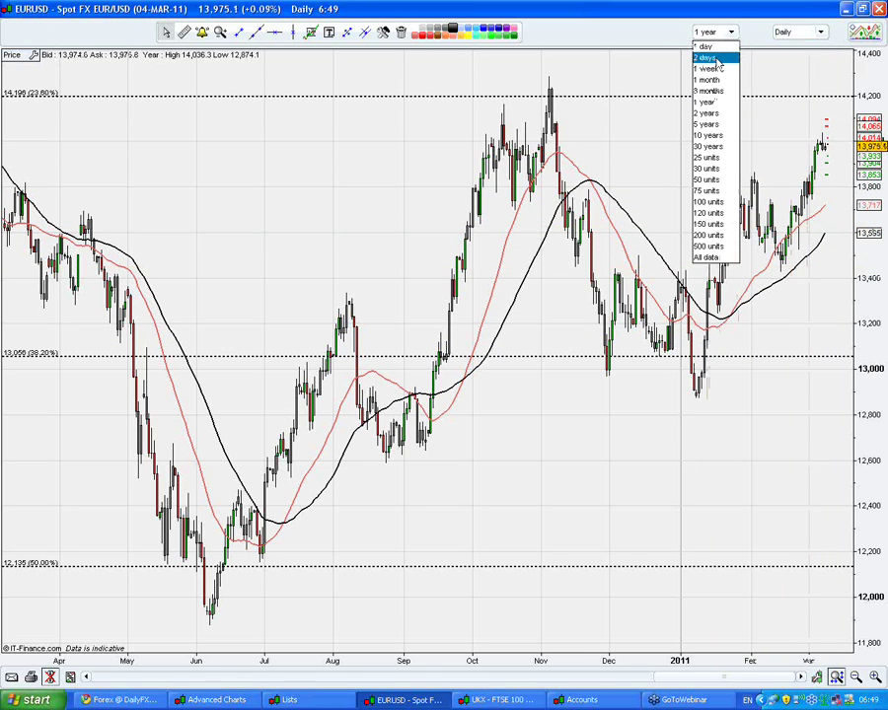
click(717, 61)
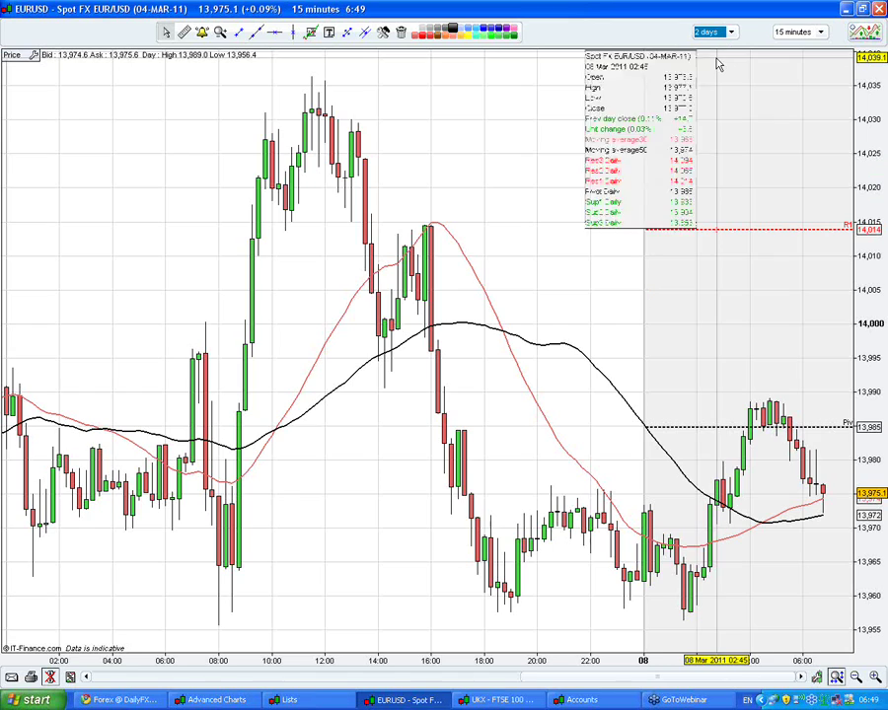
click(819, 33)
click(791, 114)
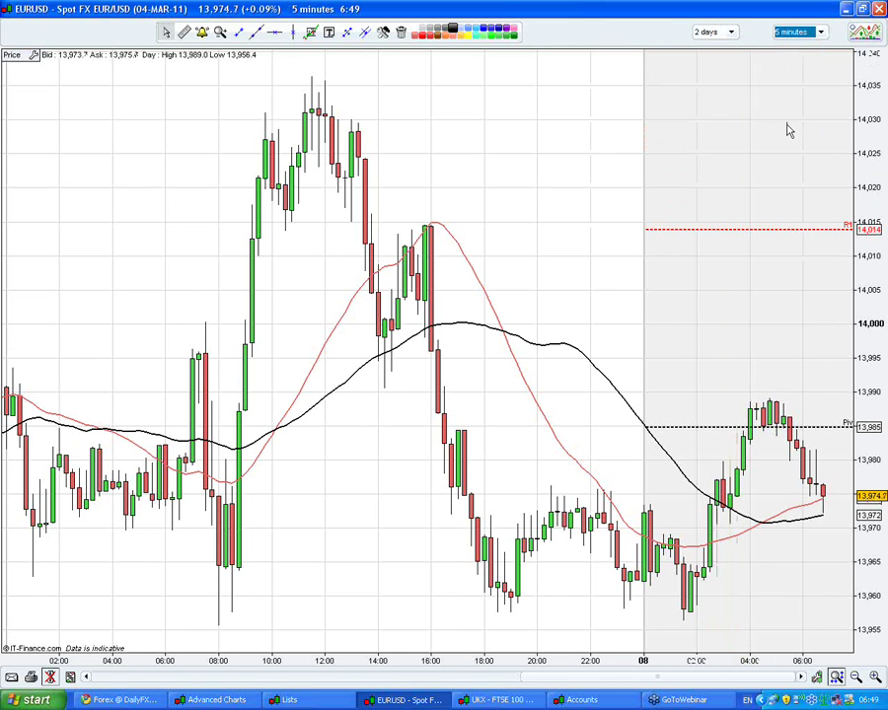
Draw a blue horizontal line just above the 8 March high and move it to 13,991.
mouse_move(719, 384)
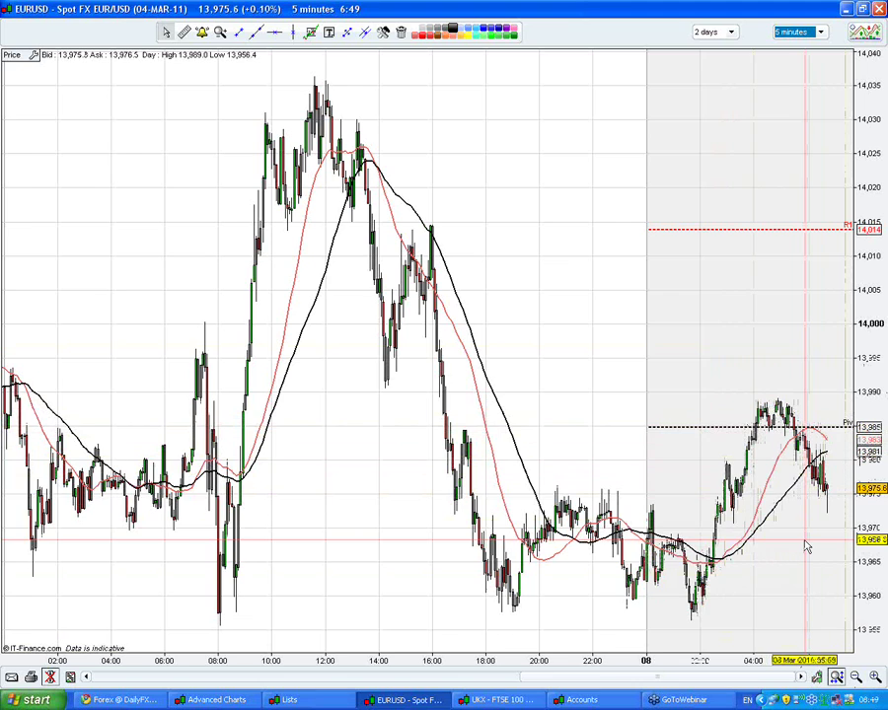
scroll(807, 548, down, 1)
scroll(807, 548, up, 1)
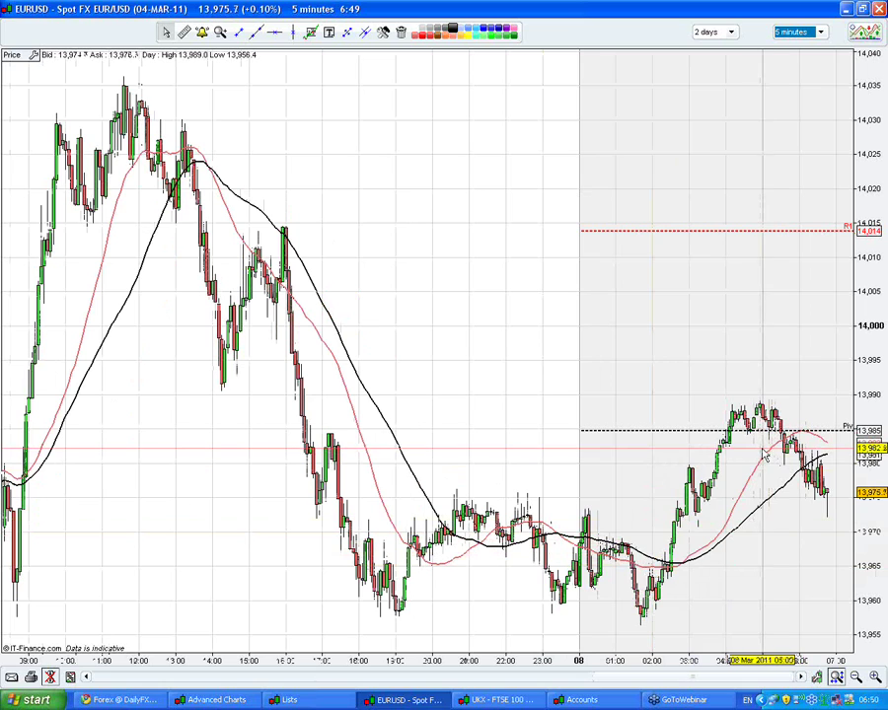
mouse_move(761, 454)
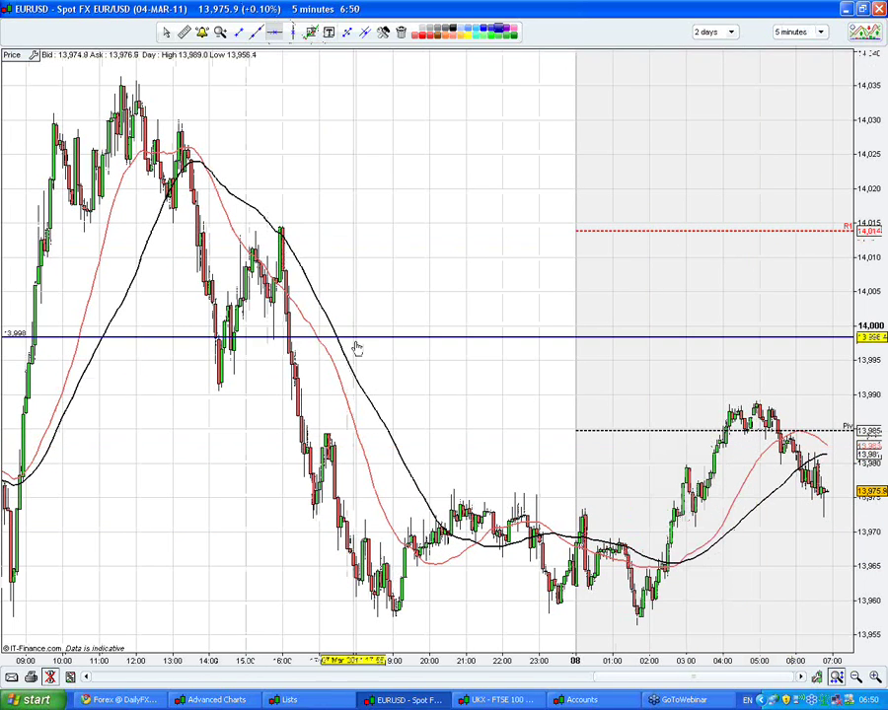
click(376, 403)
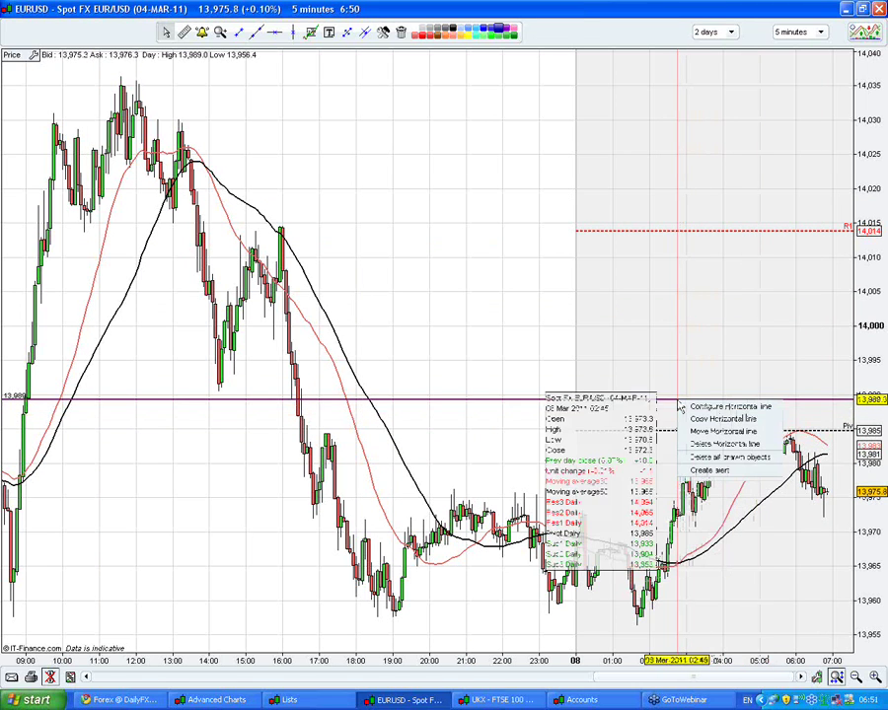
click(701, 433)
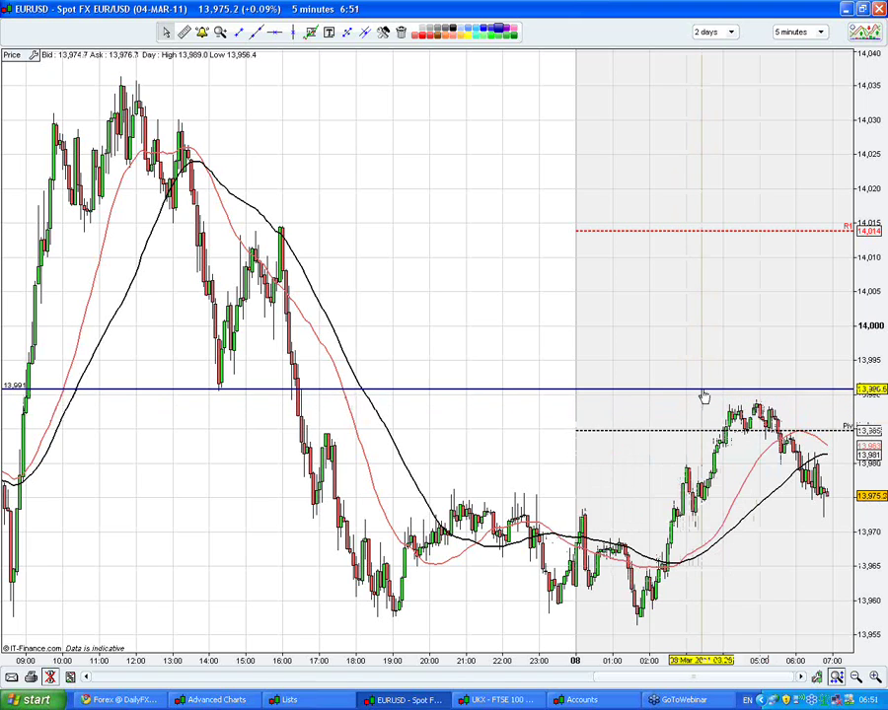
click(705, 395)
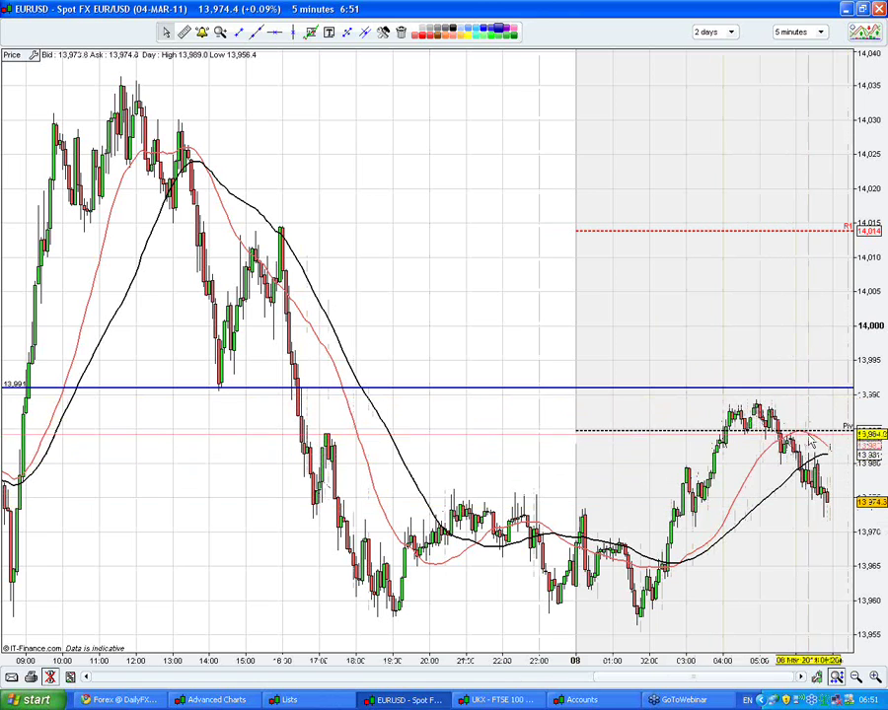
Draw a blue horizontal line at 13,956 along the low of the 01:40 candle on 8 March.
drag(747, 575, 664, 367)
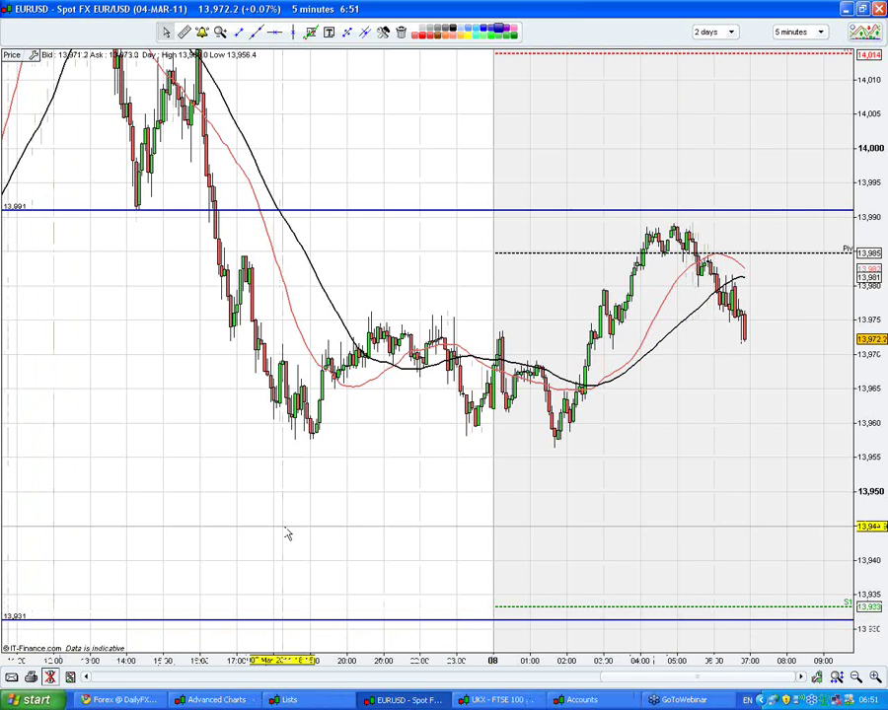
click(556, 465)
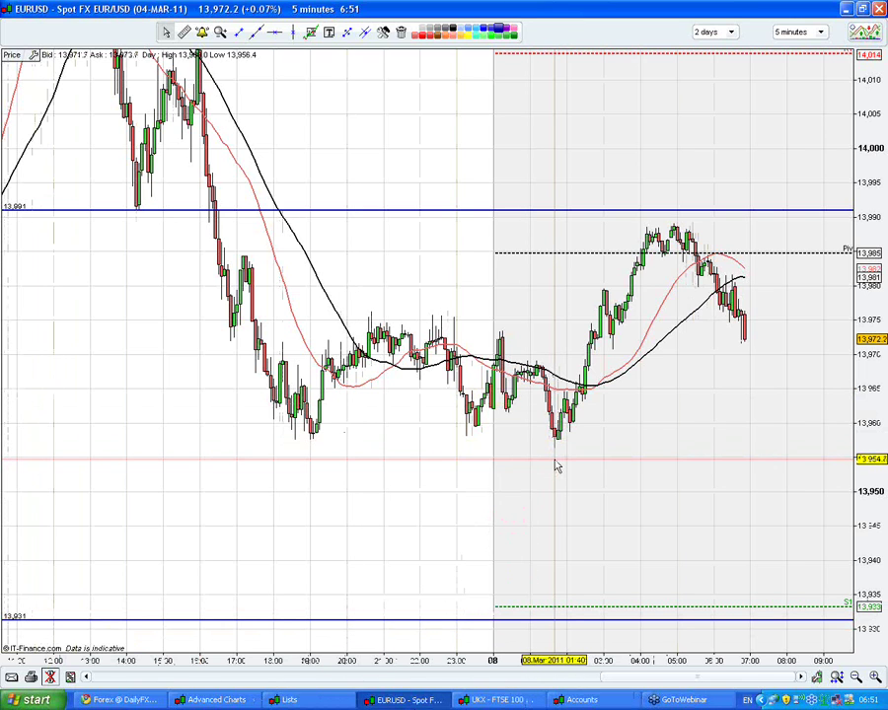
click(556, 466)
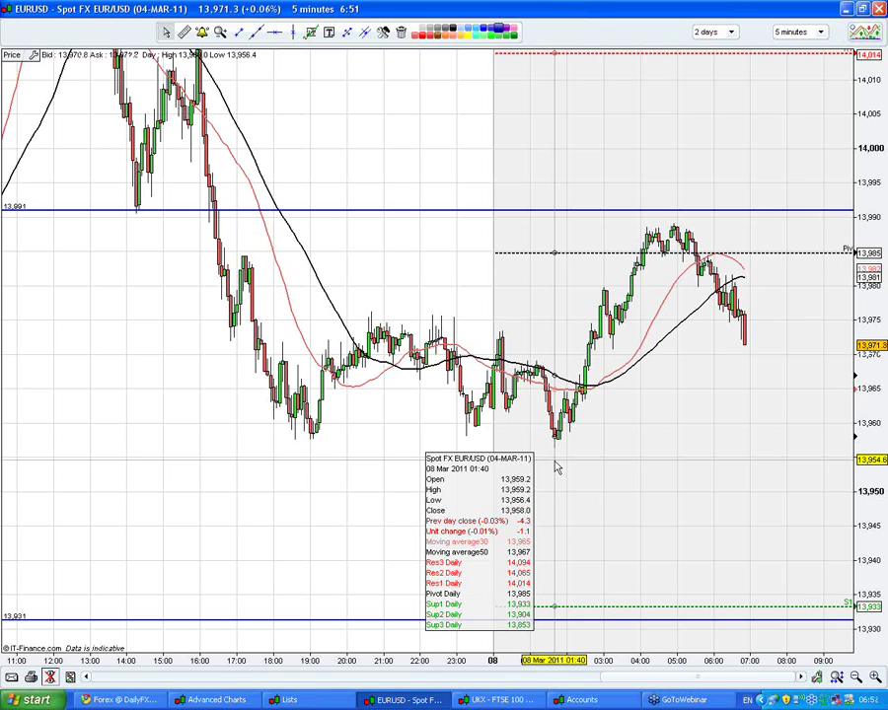
click(556, 466)
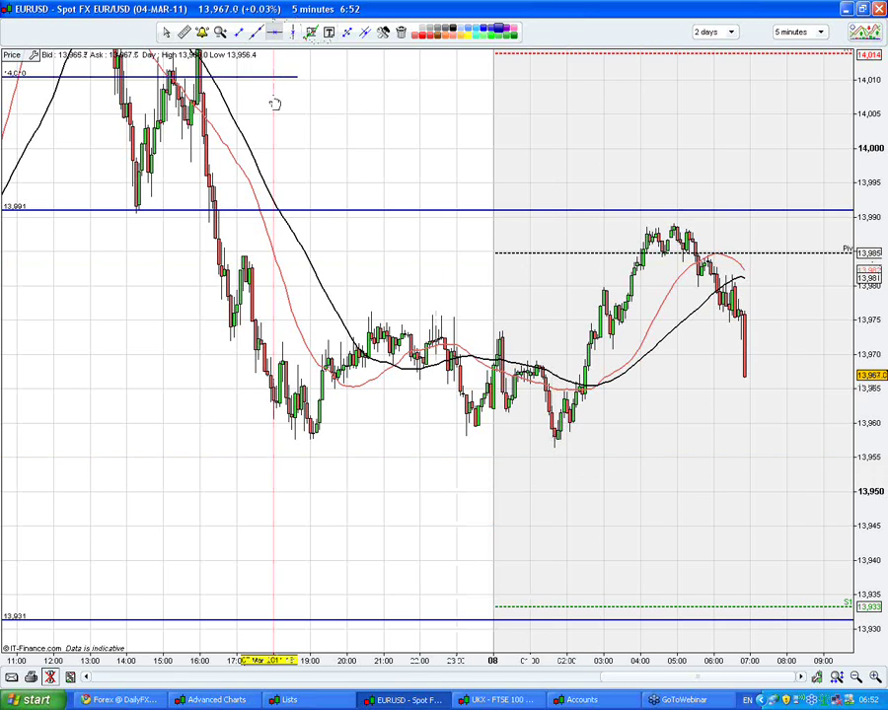
drag(275, 102, 262, 456)
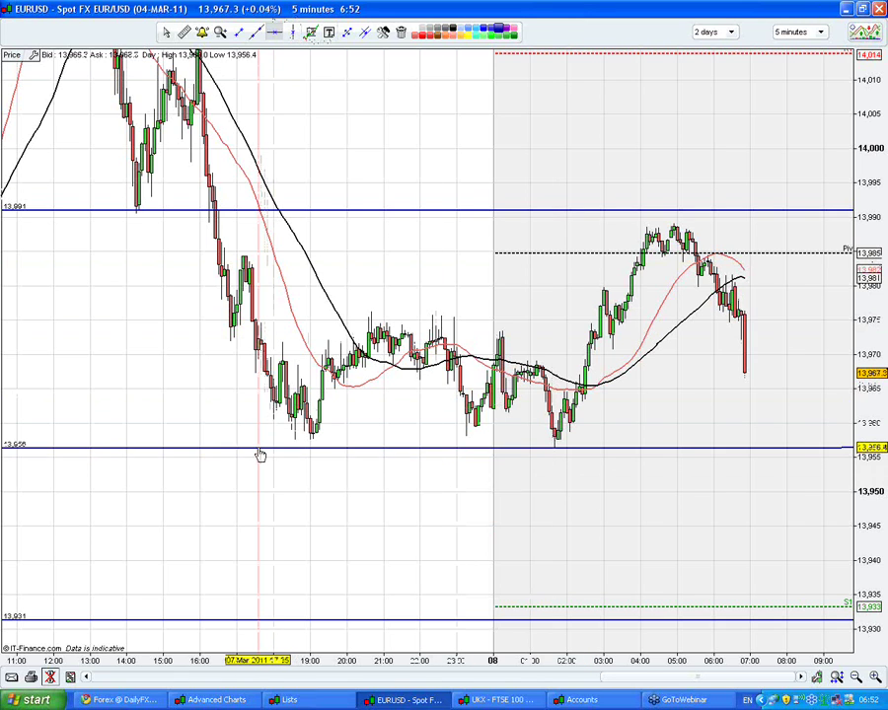
mouse_move(260, 455)
click(293, 491)
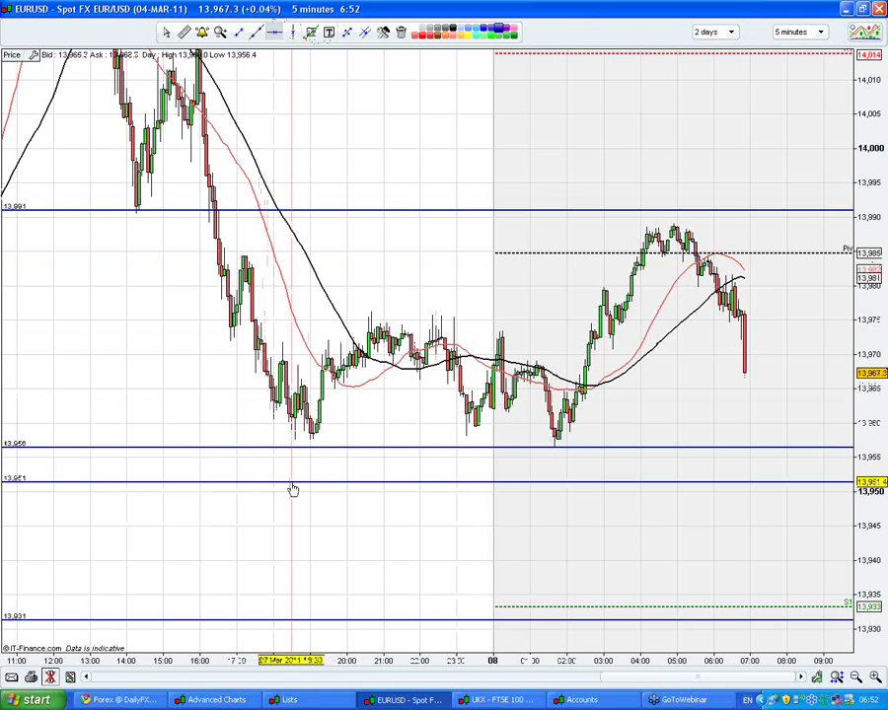
drag(293, 490, 469, 455)
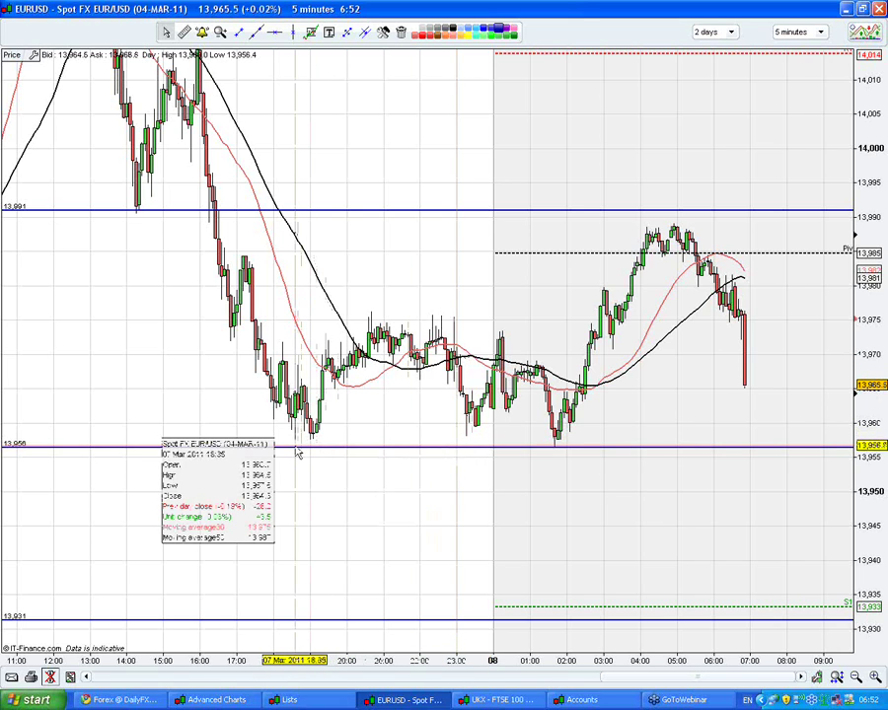
mouse_move(298, 453)
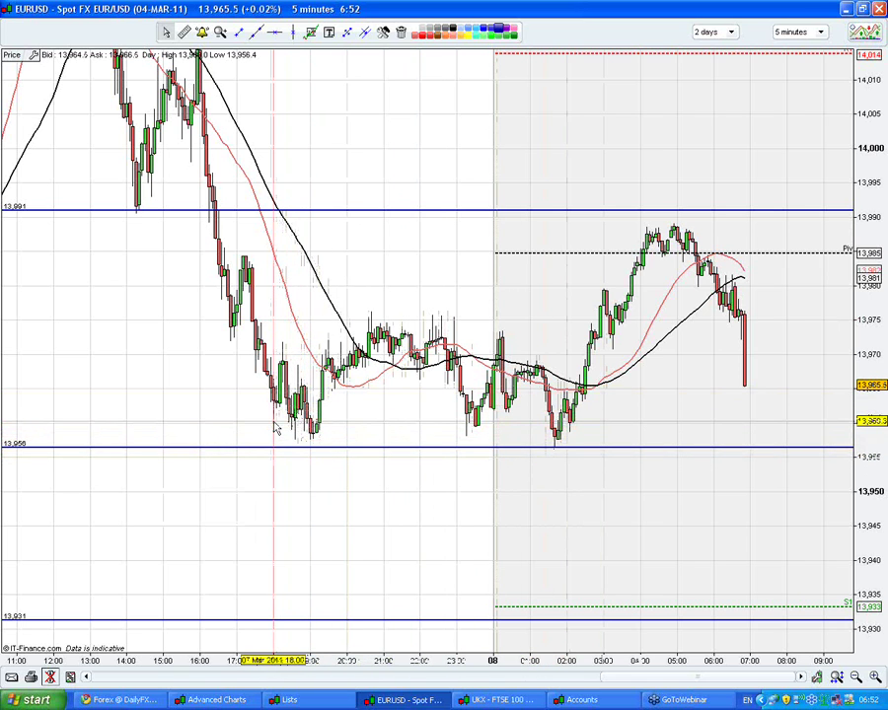
Move the horizontal line along the 01:40 low down to 13,954.
click(516, 452)
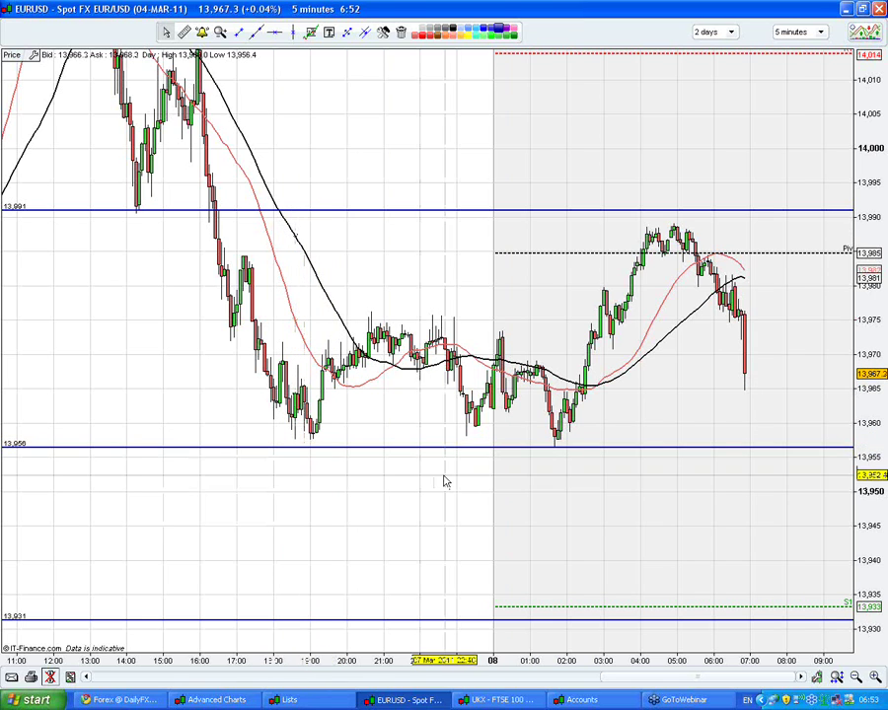
mouse_move(469, 468)
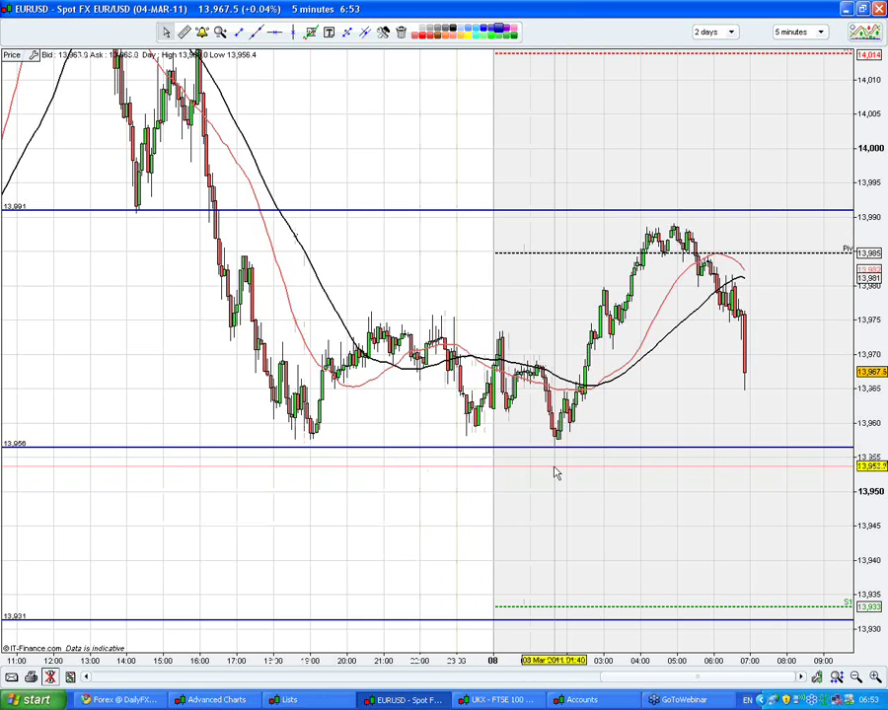
mouse_move(556, 474)
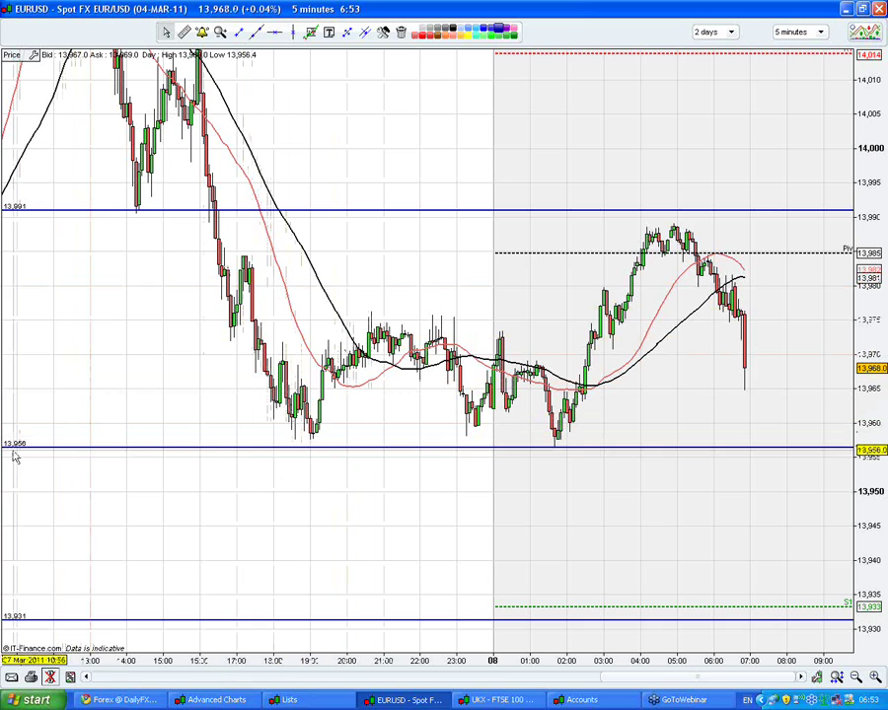
right_click(86, 449)
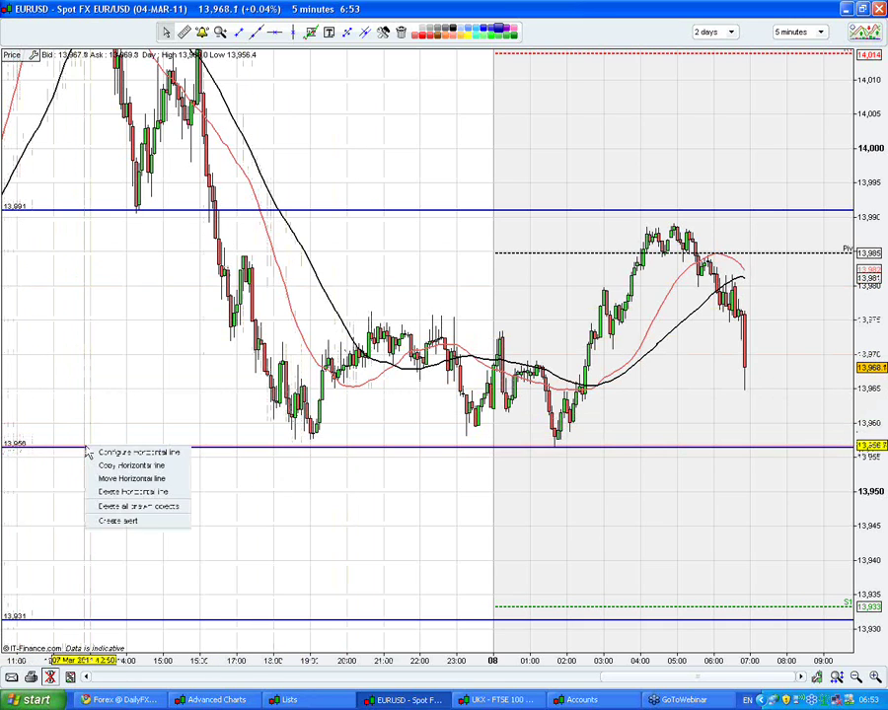
click(116, 479)
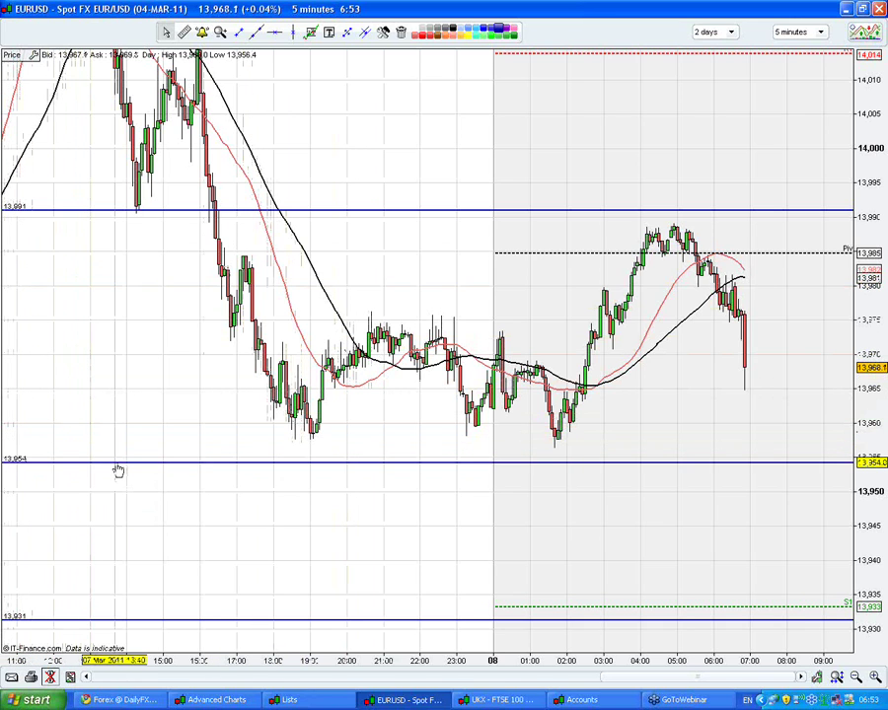
click(117, 463)
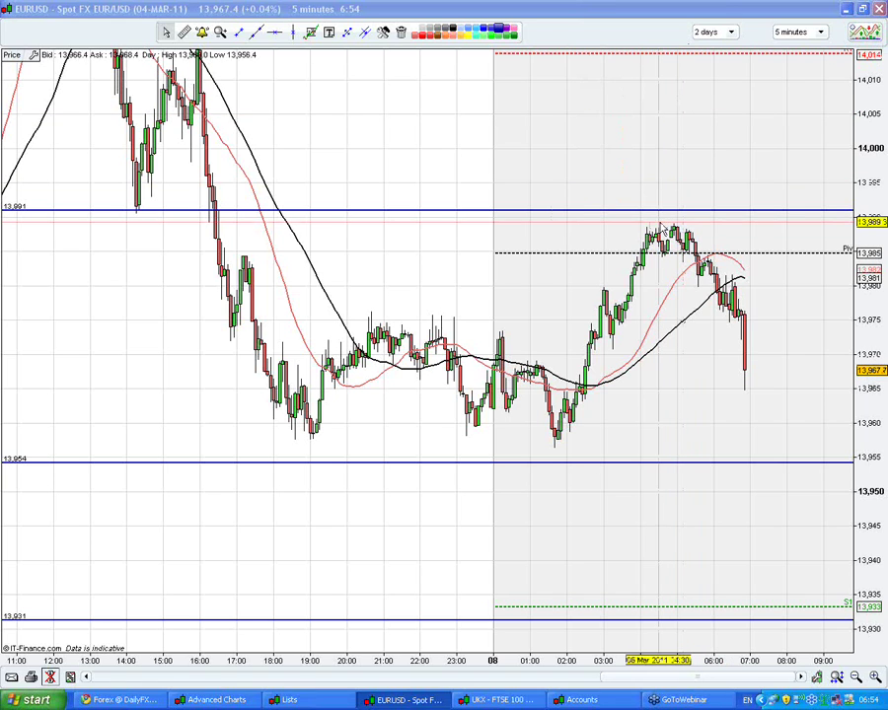
mouse_move(658, 223)
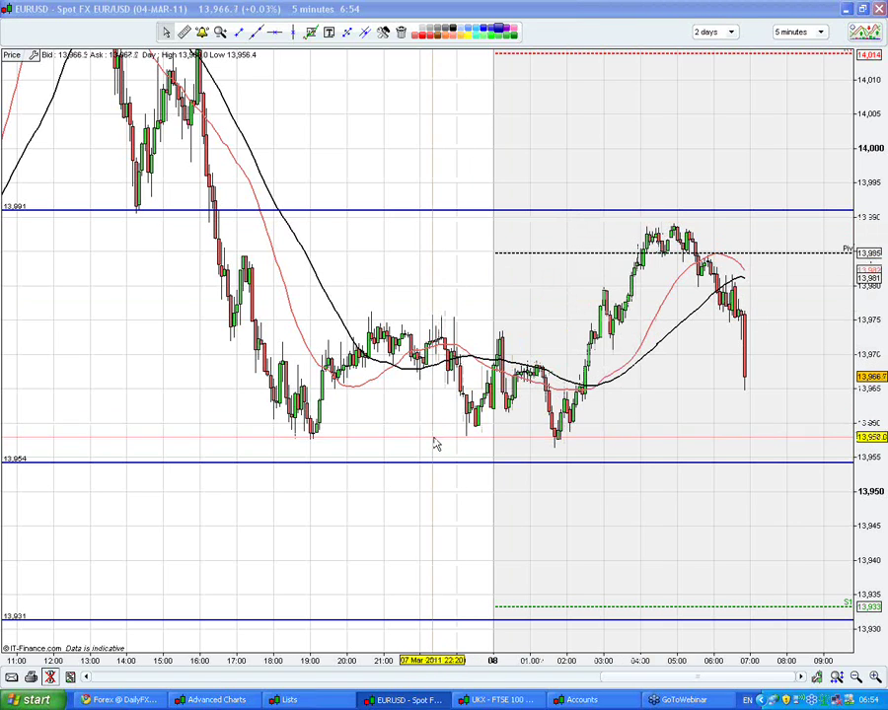
mouse_move(492, 424)
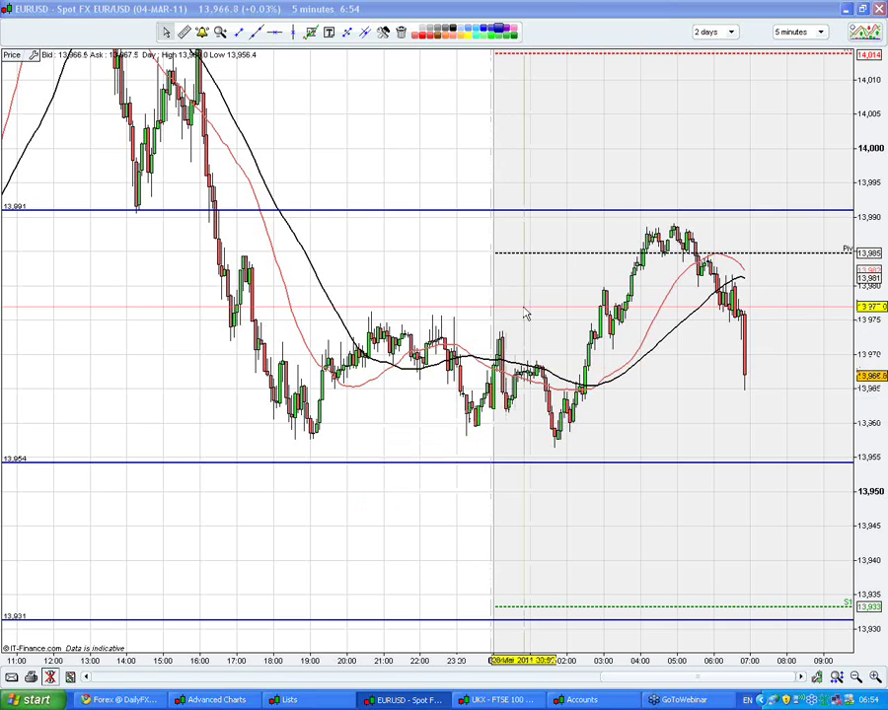
mouse_move(526, 314)
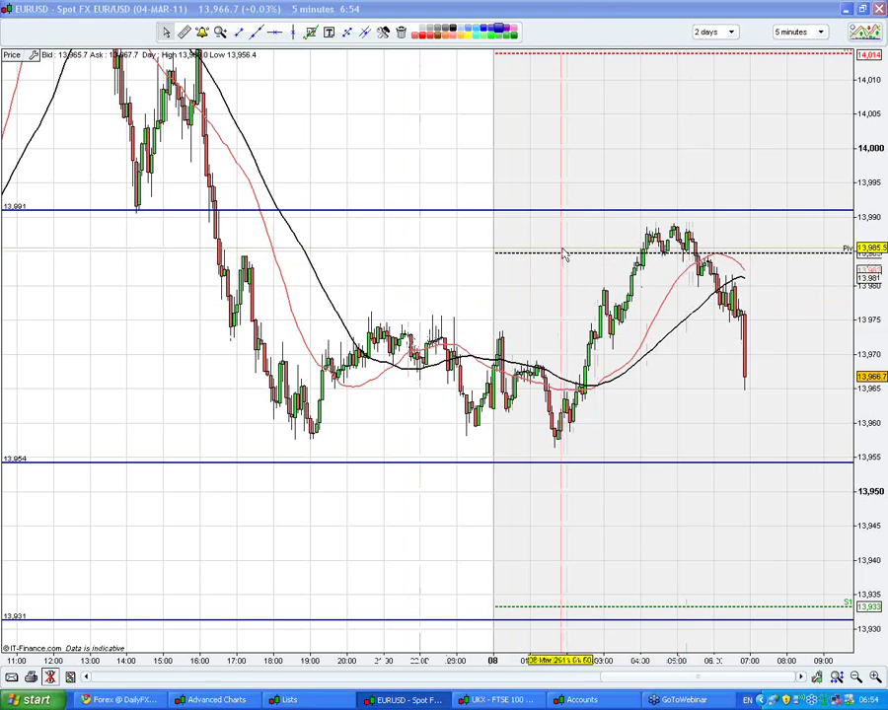
mouse_move(568, 283)
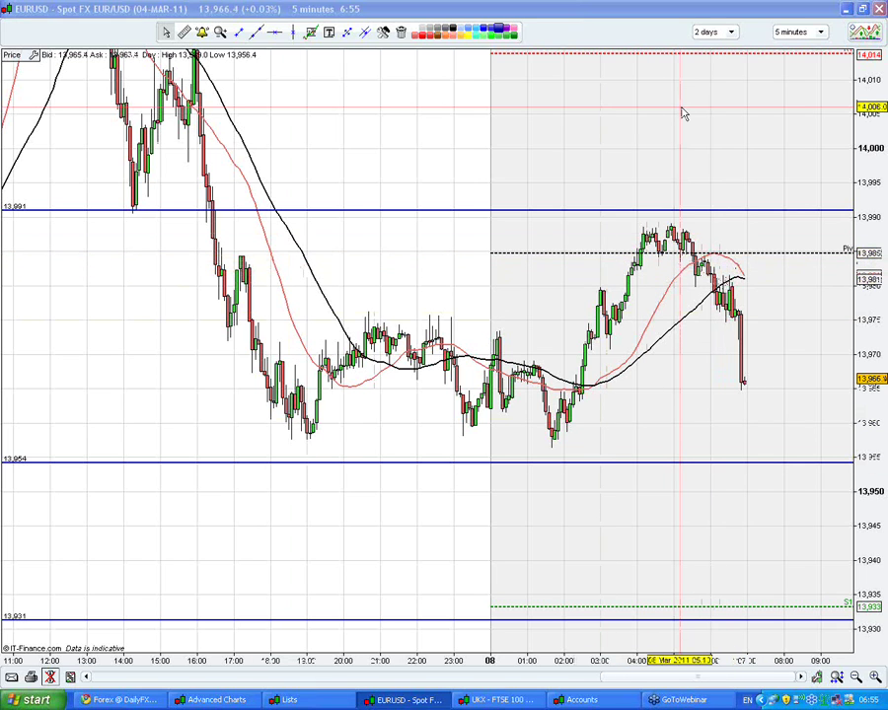
mouse_move(684, 114)
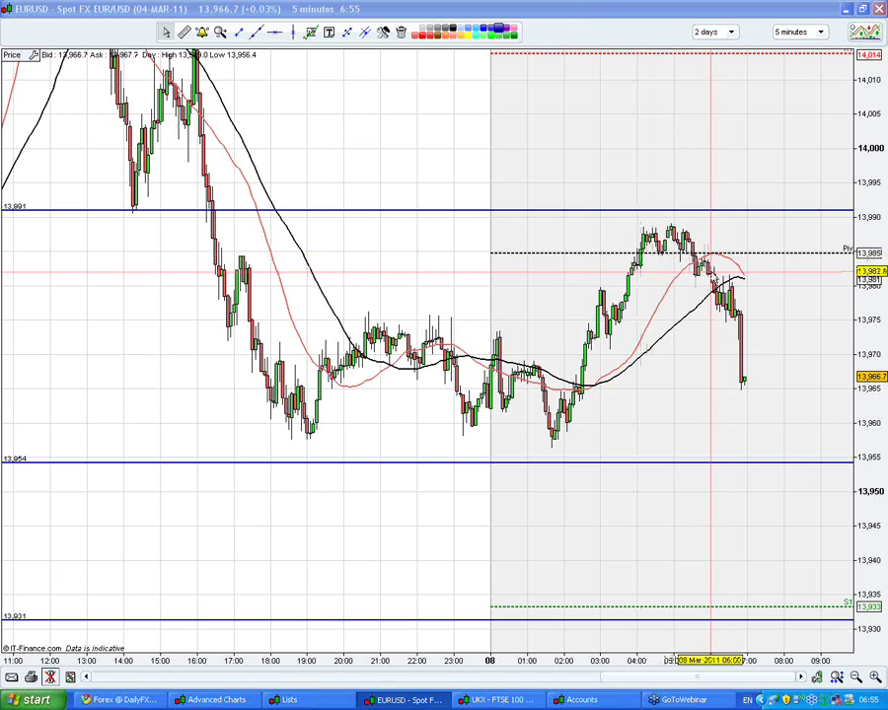
Examine the 8 March price action around the pivot level and the price details of the 04:55 candle at the high.
mouse_move(711, 270)
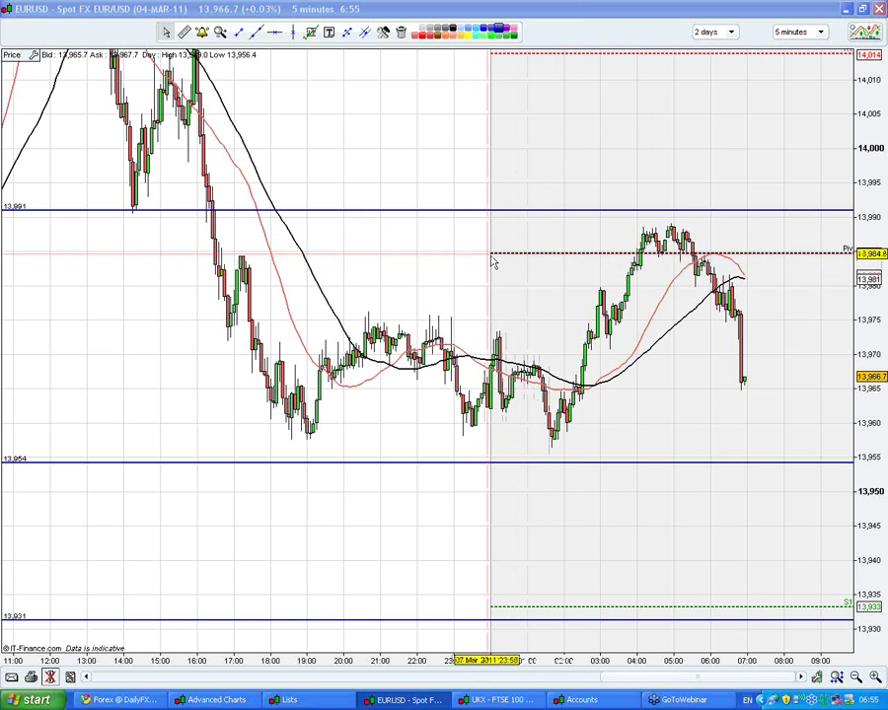
mouse_move(498, 263)
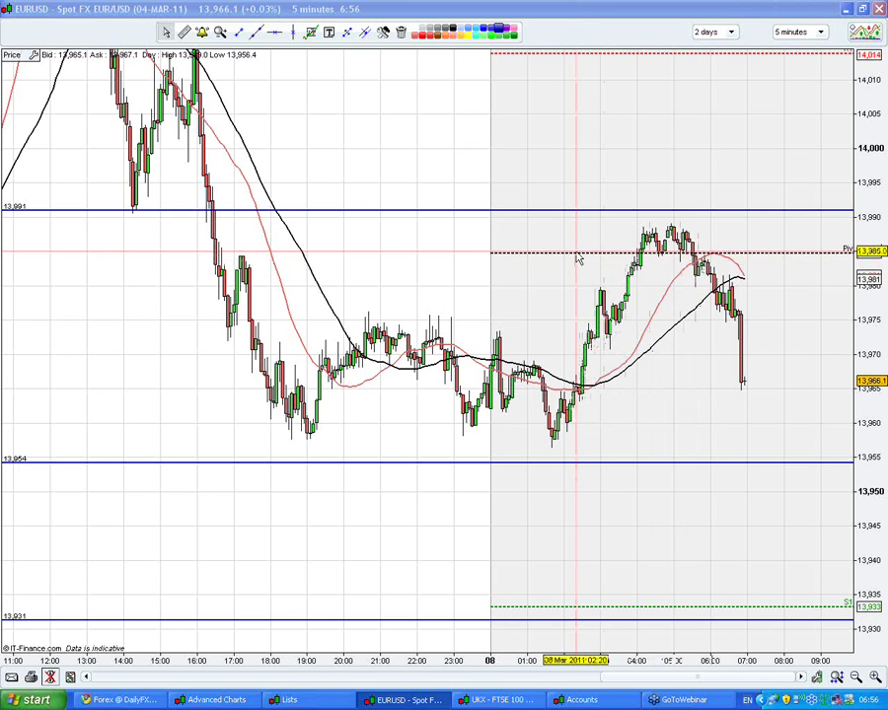
mouse_move(611, 256)
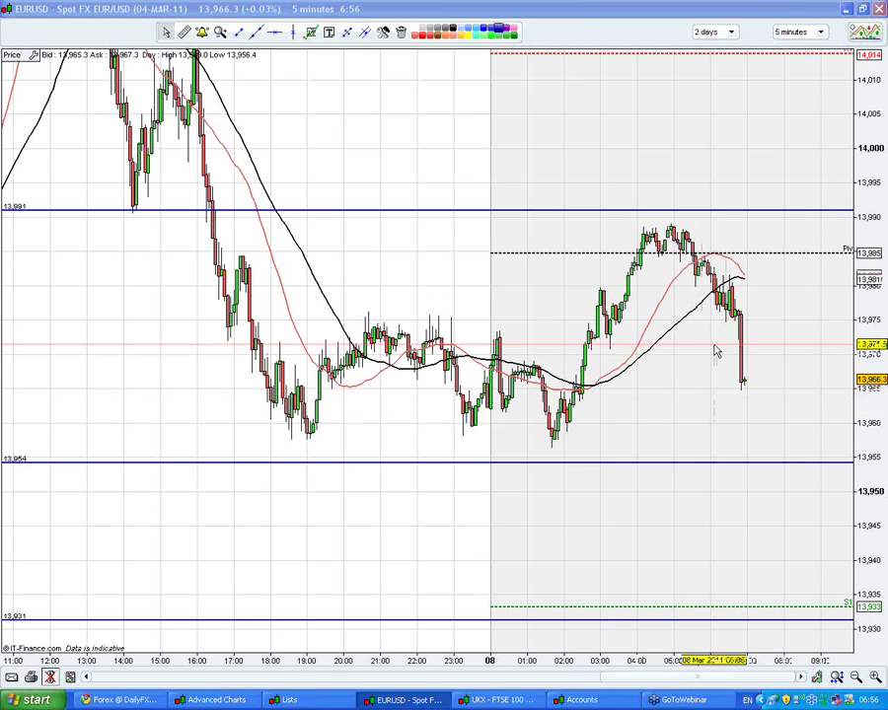
mouse_move(716, 352)
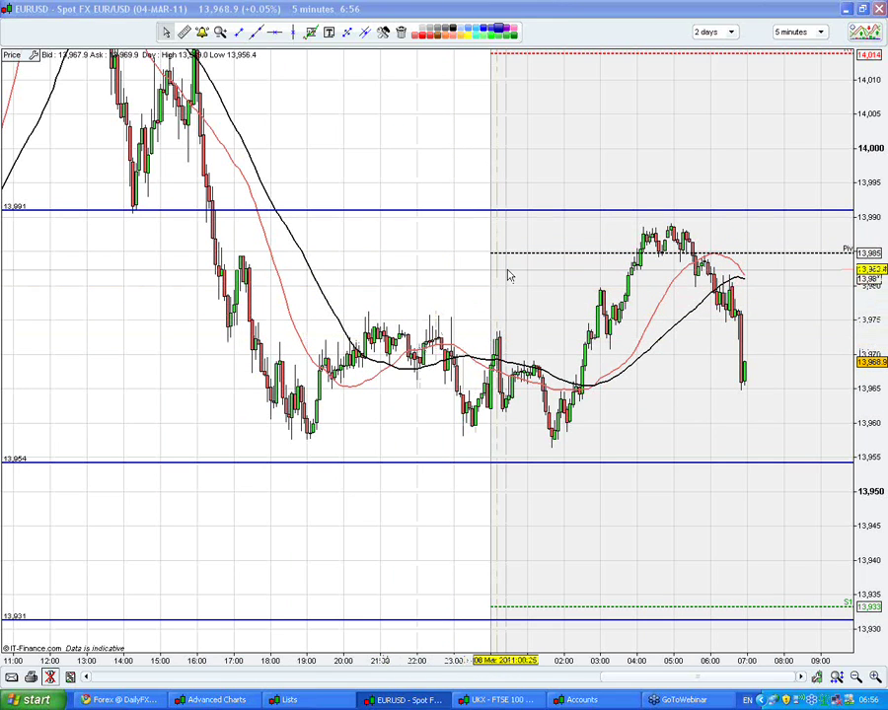
mouse_move(510, 277)
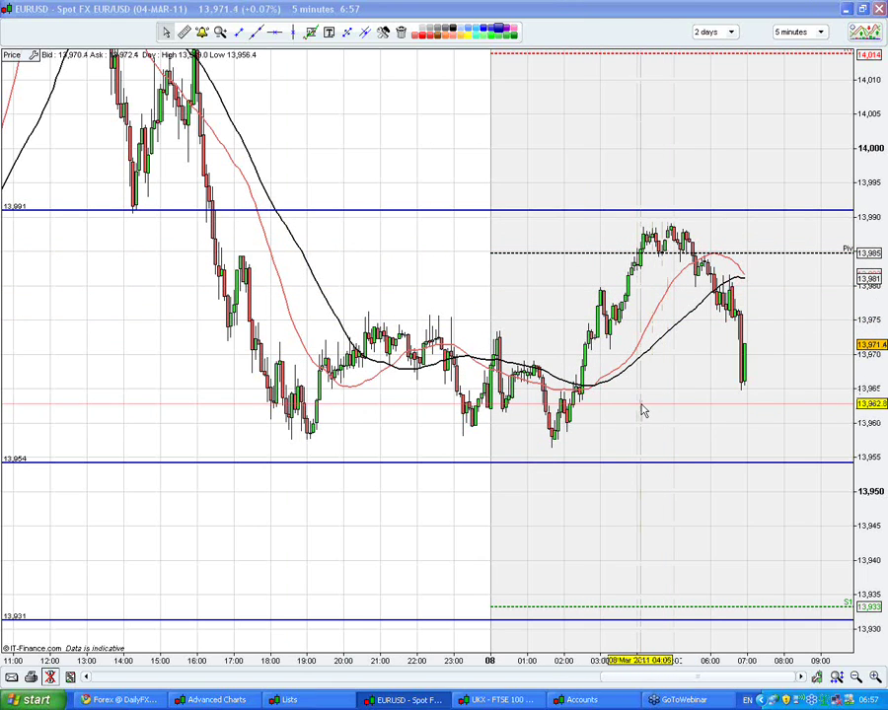
mouse_move(642, 410)
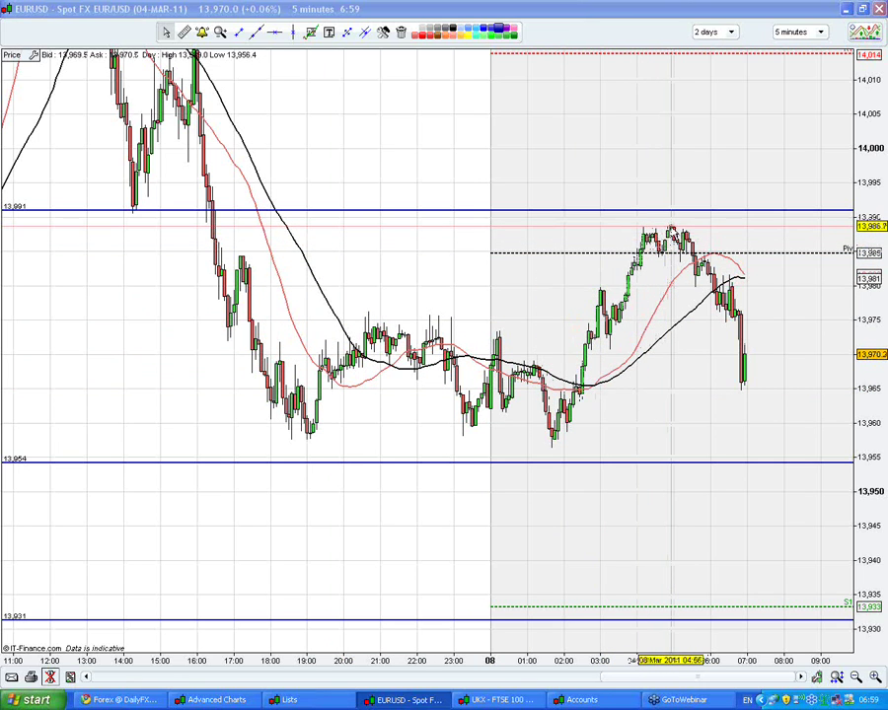
click(672, 231)
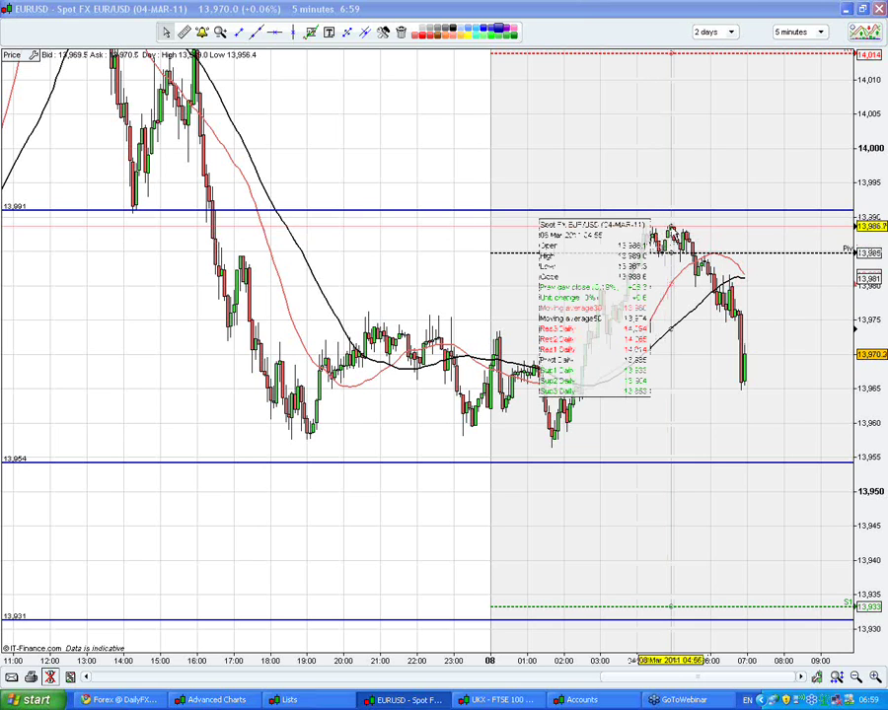
Move the blue horizontal line above the 8 March high down to 13,989.
right_click(671, 211)
click(691, 240)
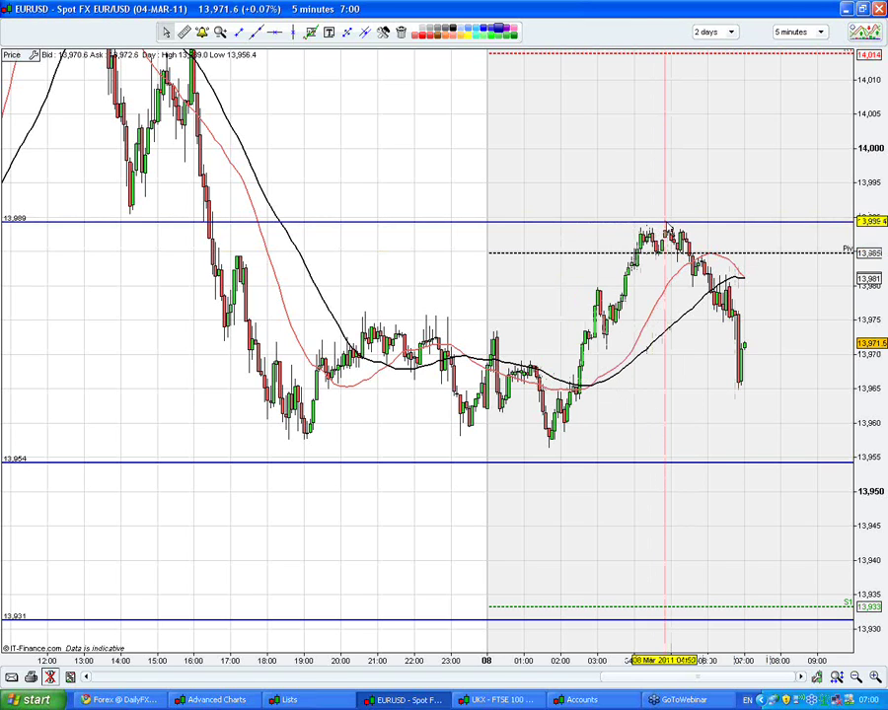
Place the upper blue horizontal line back at 13,991 and delete the leftover line at 13,989.
right_click(668, 224)
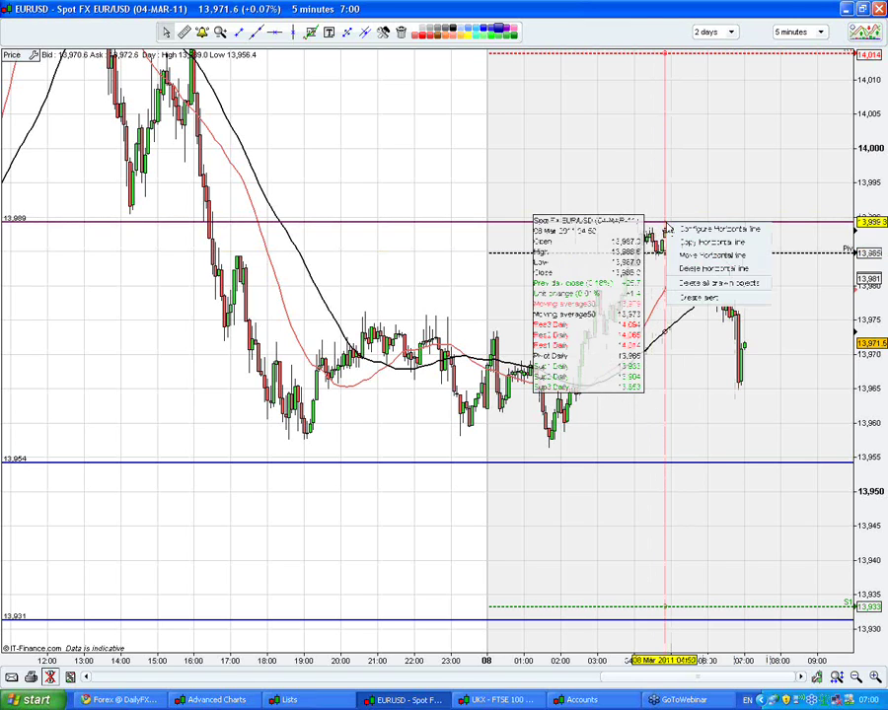
click(691, 257)
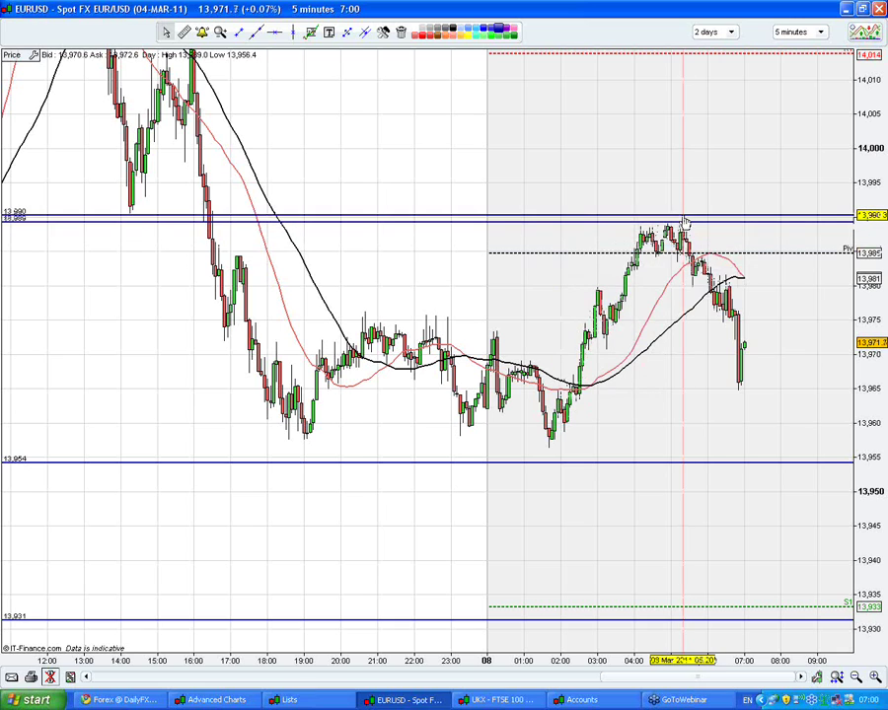
click(683, 218)
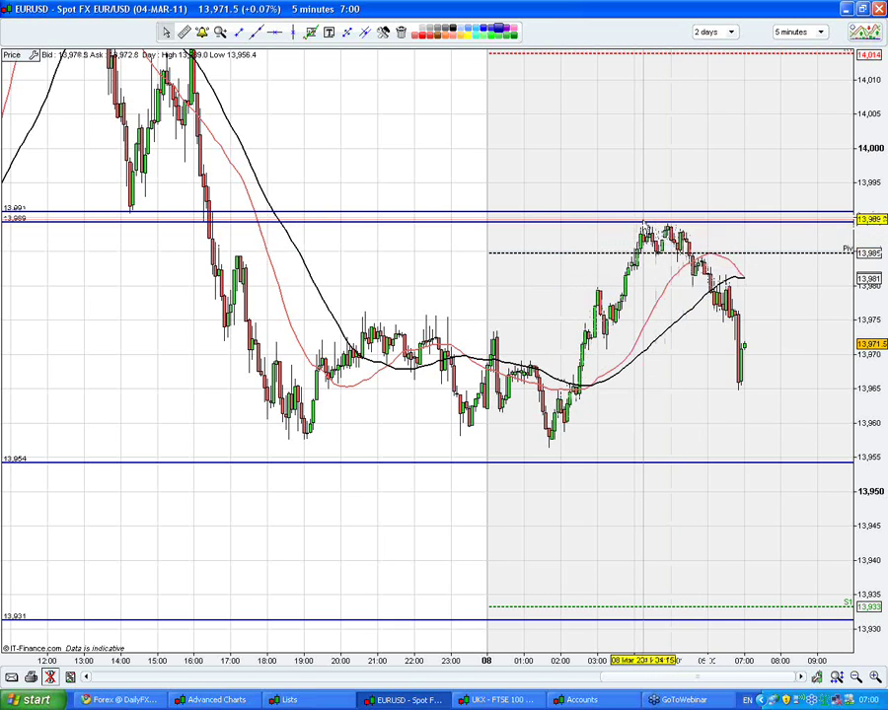
right_click(644, 225)
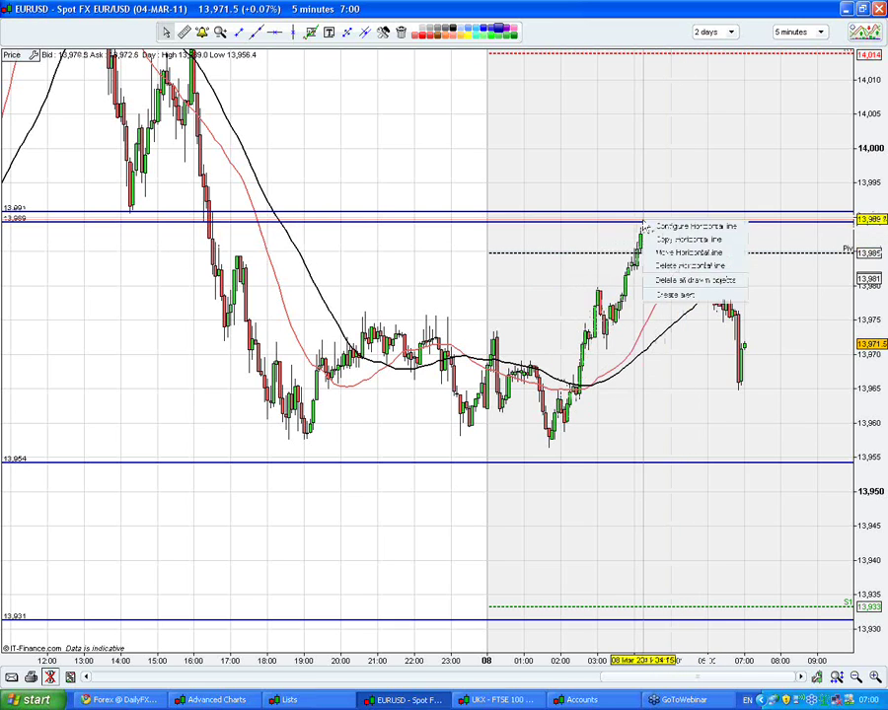
click(665, 264)
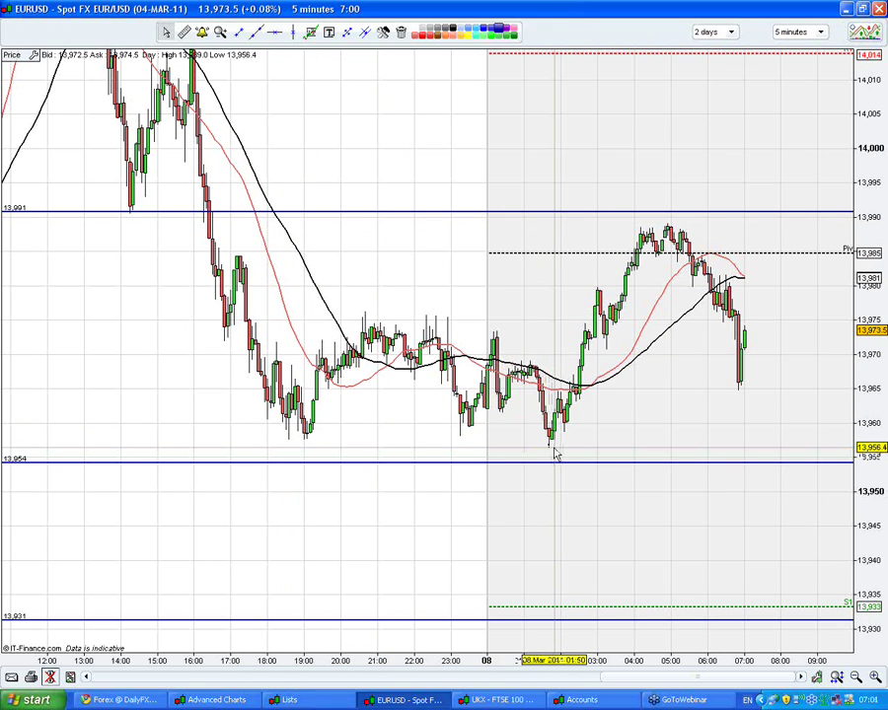
Compare the evening lows of 7 March with the 01:40 low on 8 March, checking the 23:15 candle's price details.
mouse_move(555, 454)
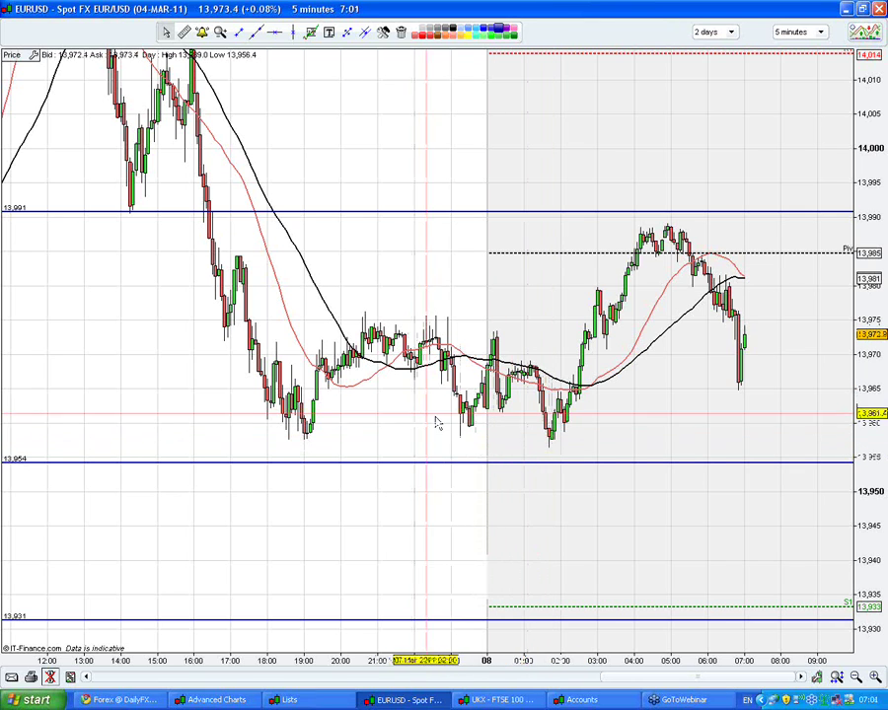
mouse_move(496, 441)
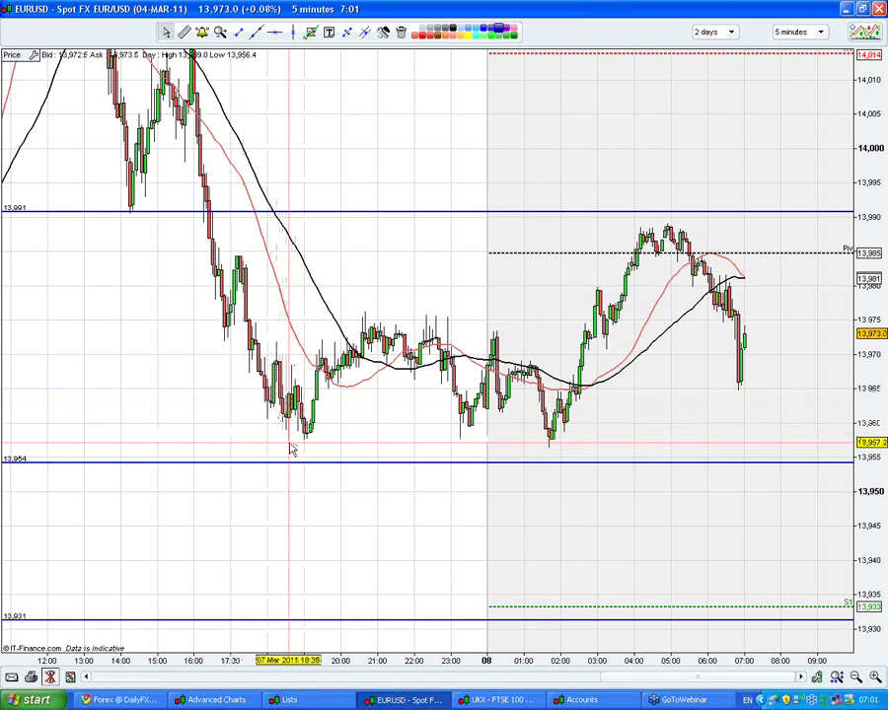
mouse_move(291, 449)
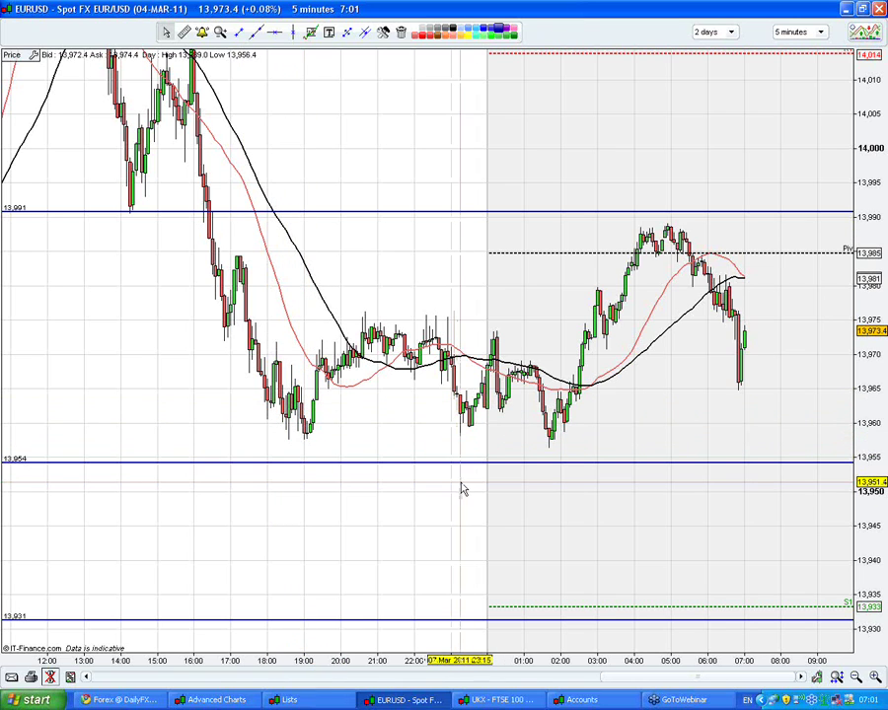
mouse_move(463, 489)
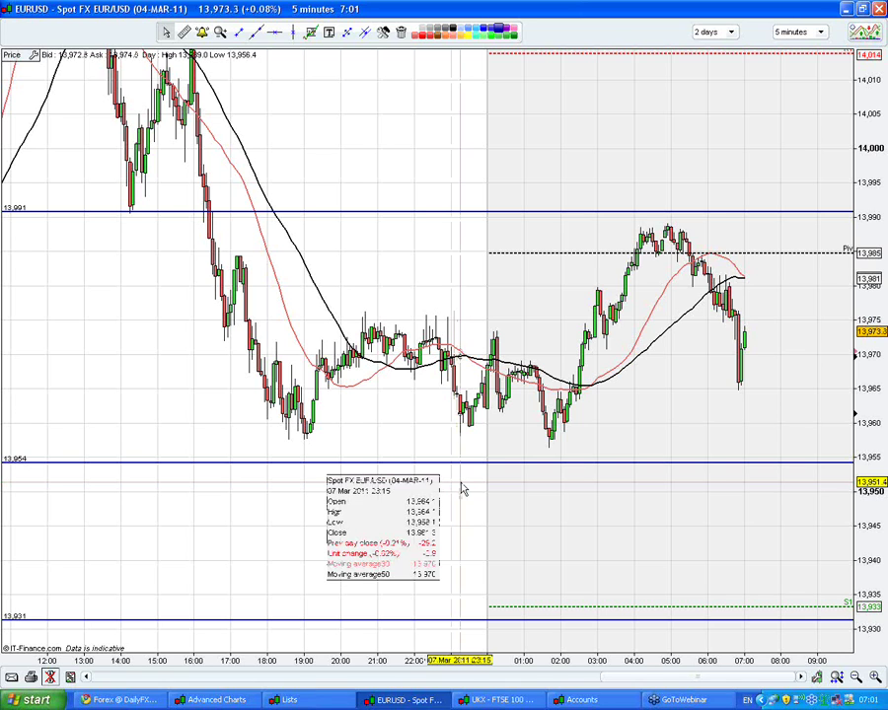
click(553, 490)
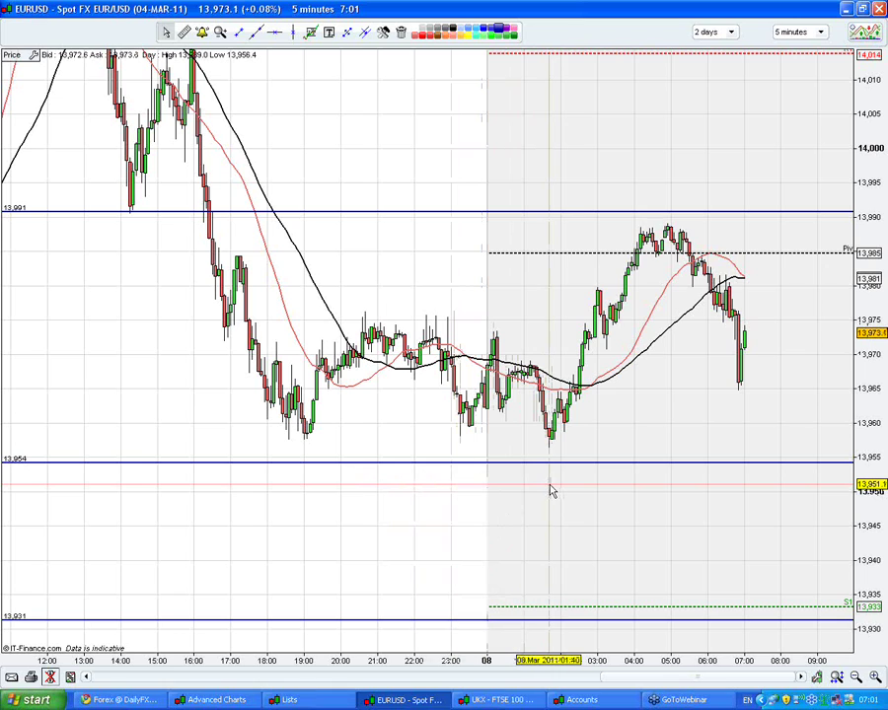
mouse_move(552, 490)
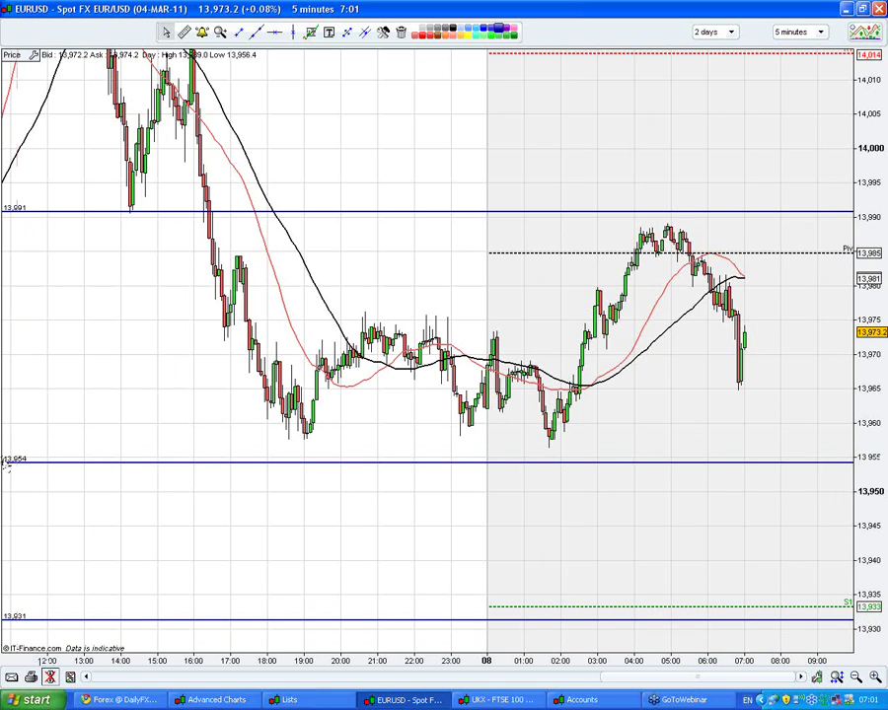
Delete the blue horizontal line at 13,931 below the S1 level.
right_click(64, 622)
click(67, 659)
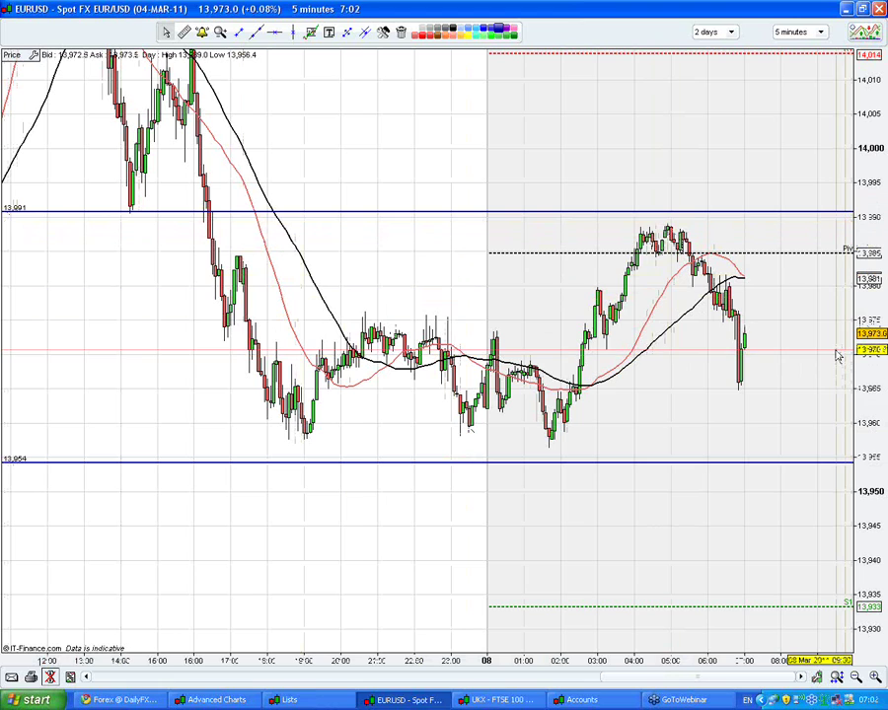
click(877, 37)
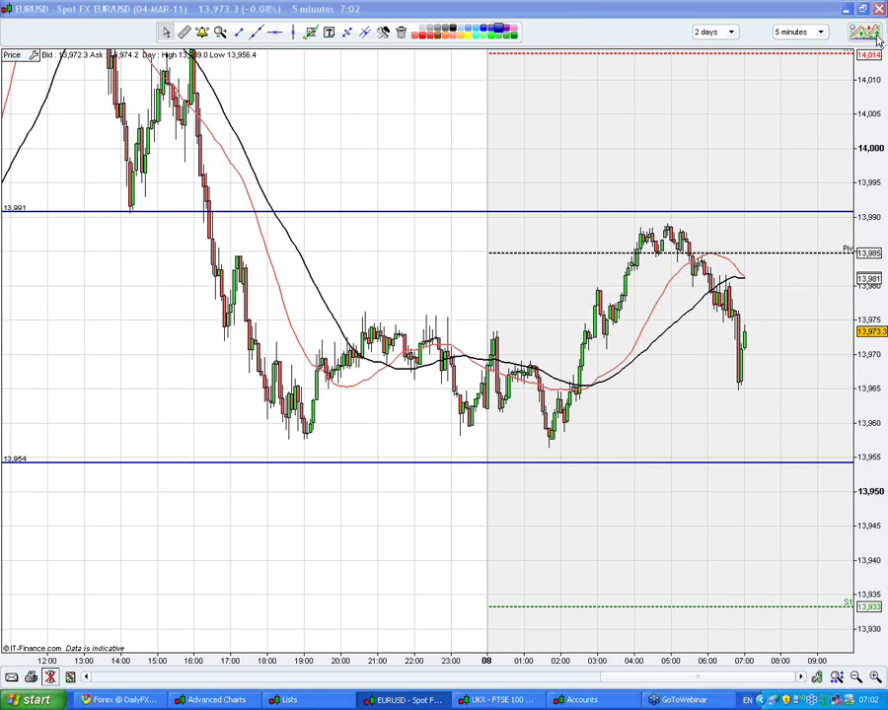